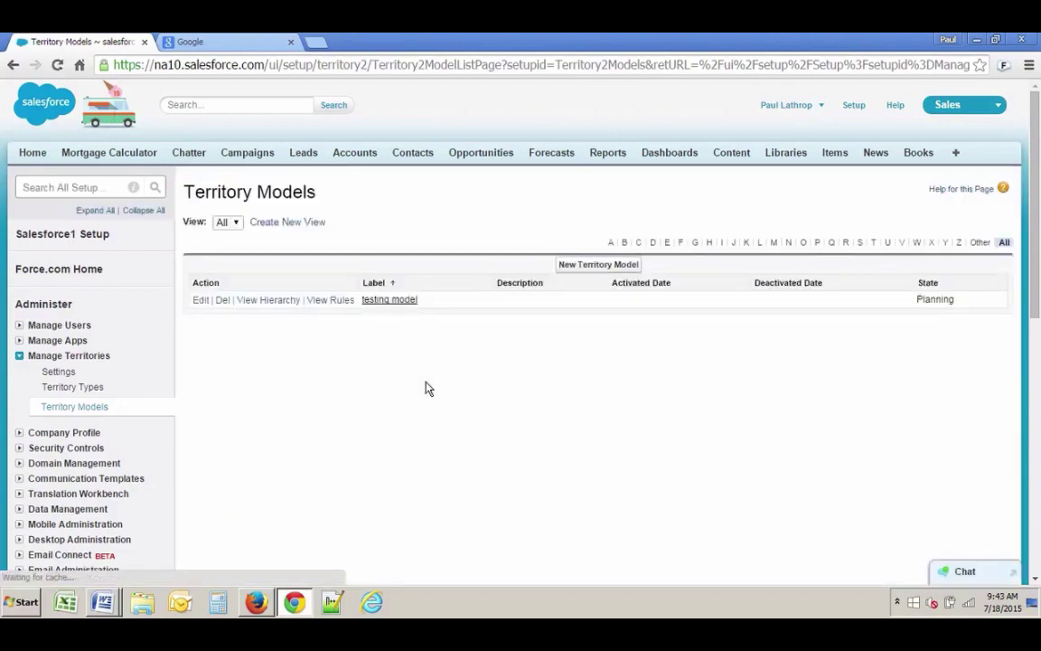
# Set the description of the testing model territory model to "test" and save it.
pyautogui.click(398, 301)
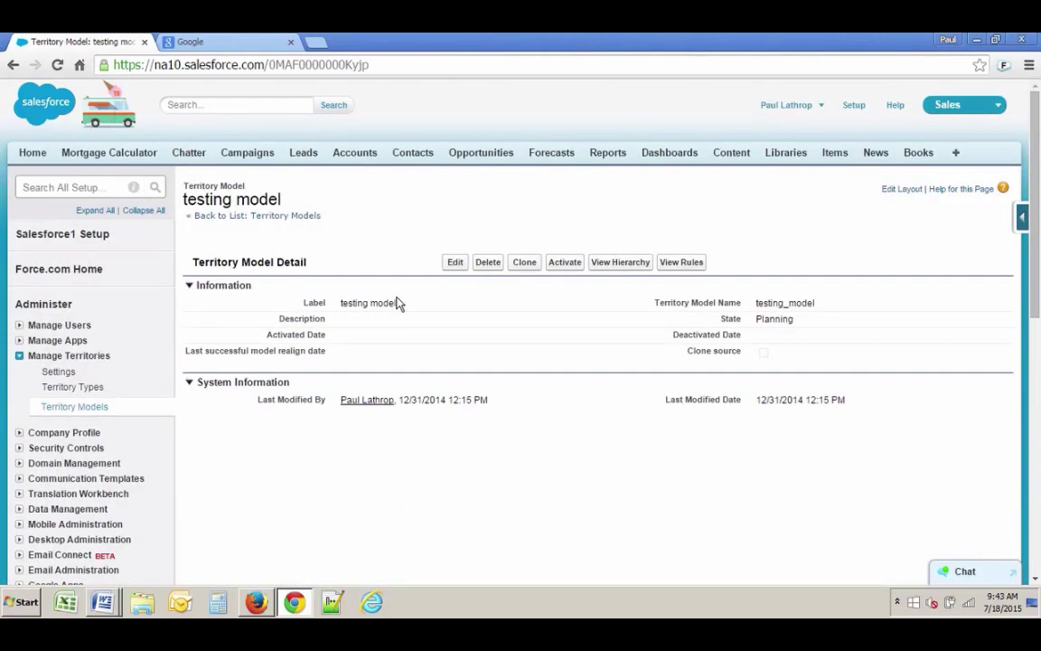
pyautogui.click(455, 263)
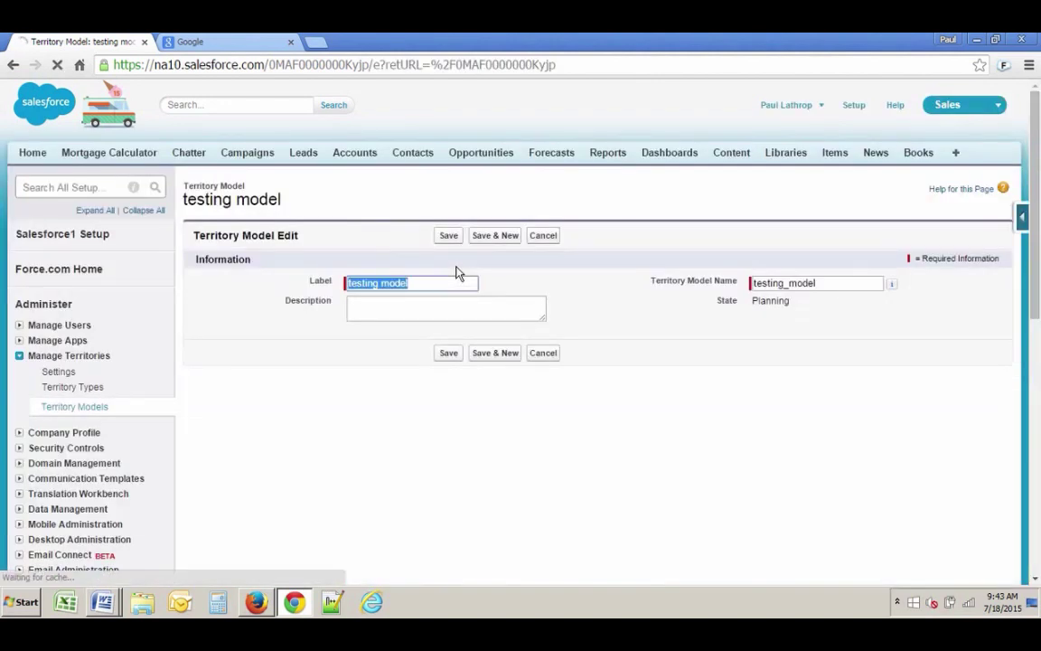
pyautogui.click(397, 304)
pyautogui.write('test')
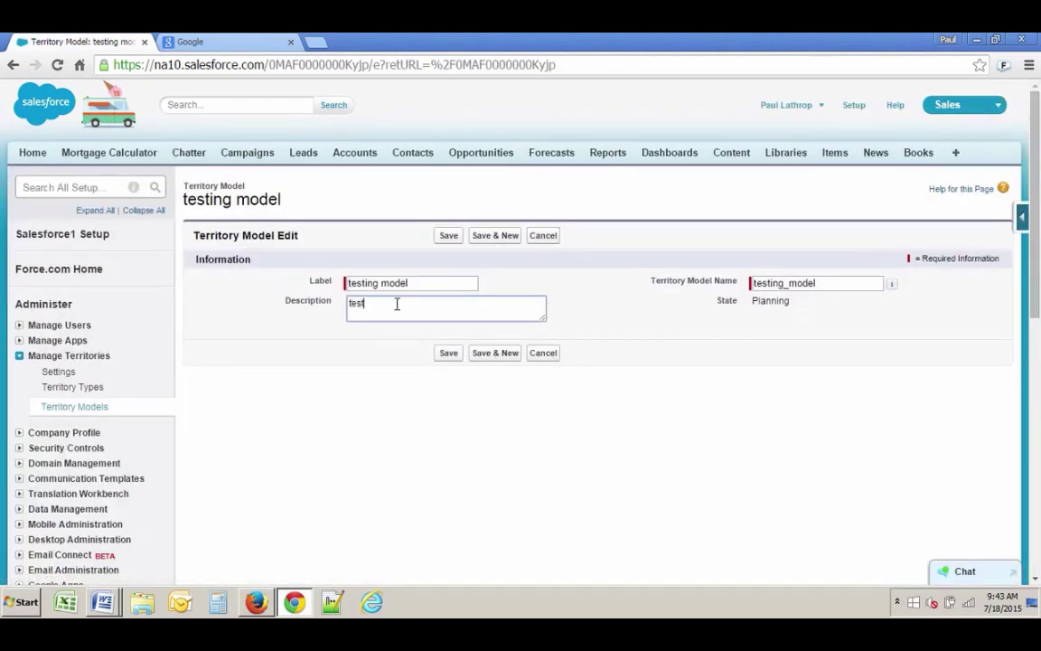
pyautogui.click(451, 359)
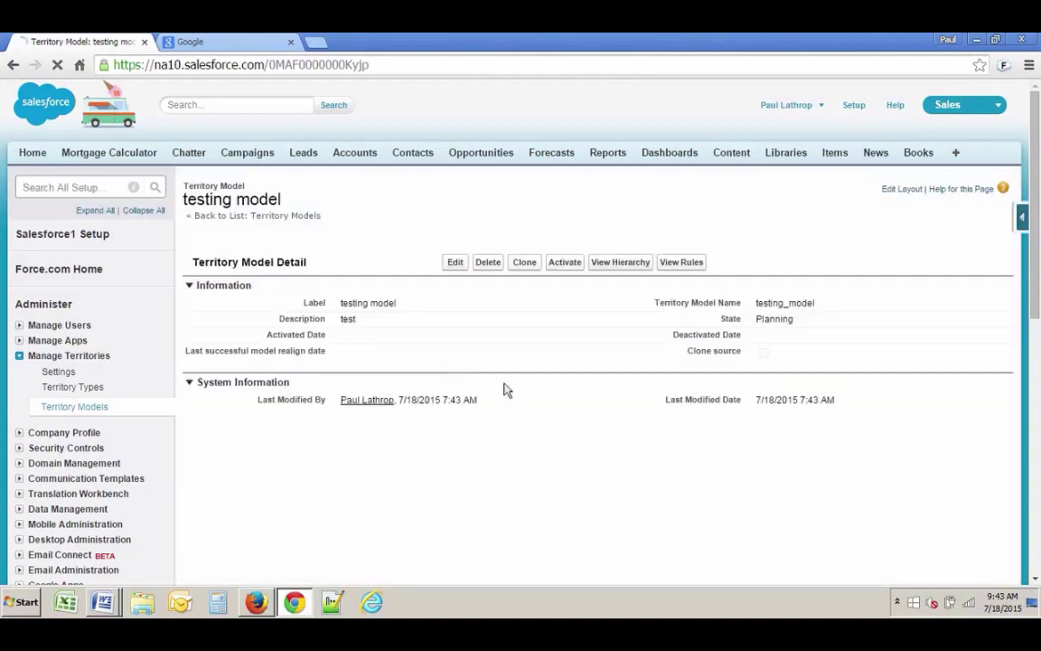
# Edit the TEST territory type, setting its priority to 1 and description to "test", and save it.
pyautogui.click(87, 388)
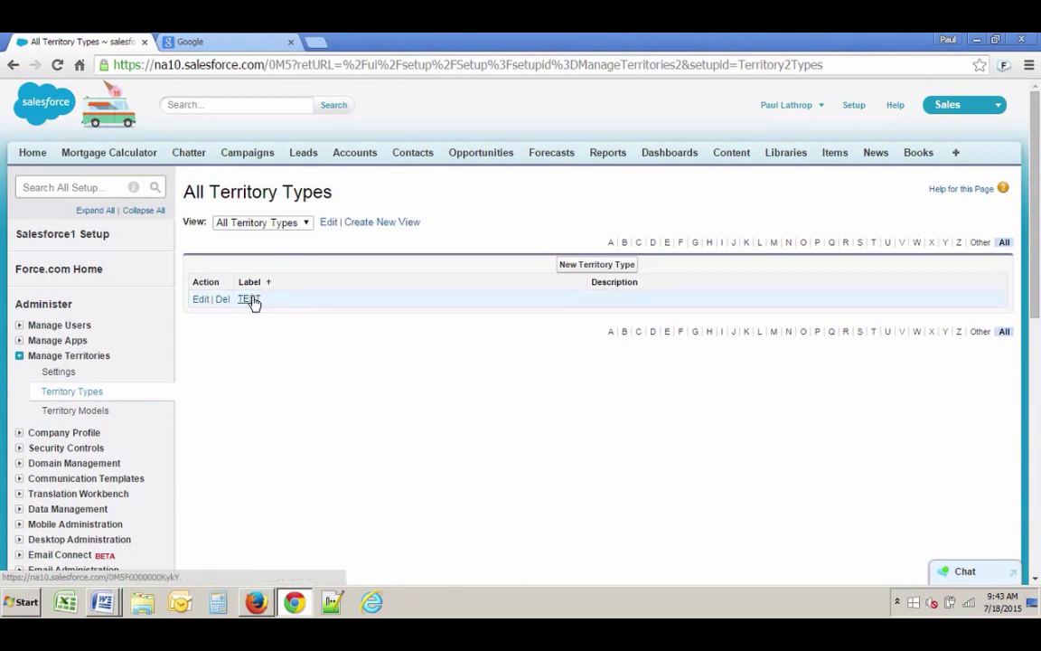
pyautogui.click(251, 300)
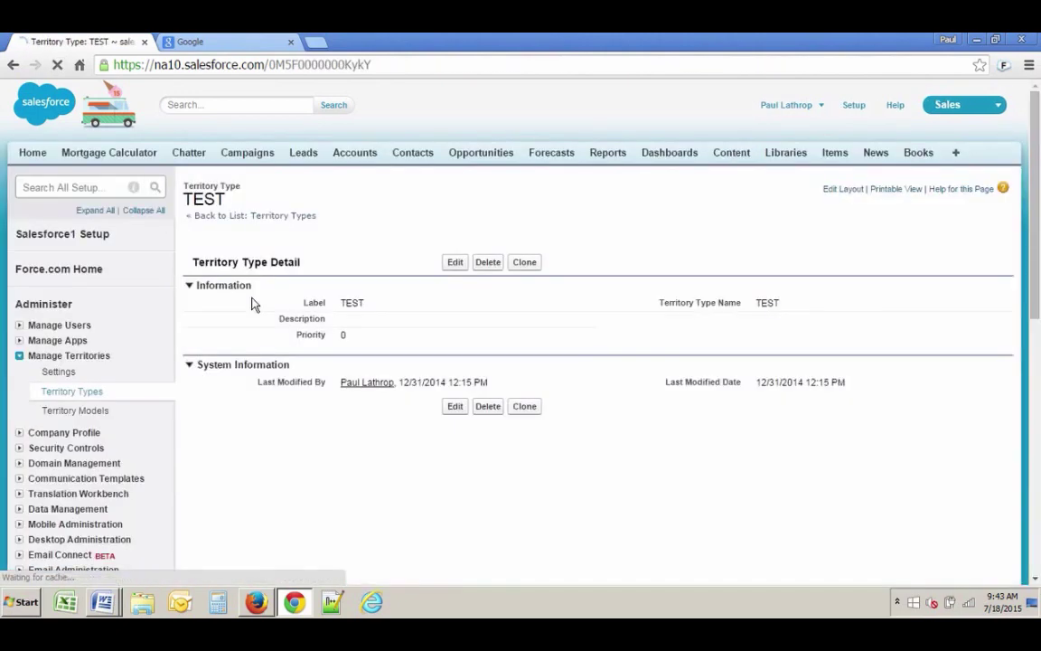
pyautogui.click(454, 262)
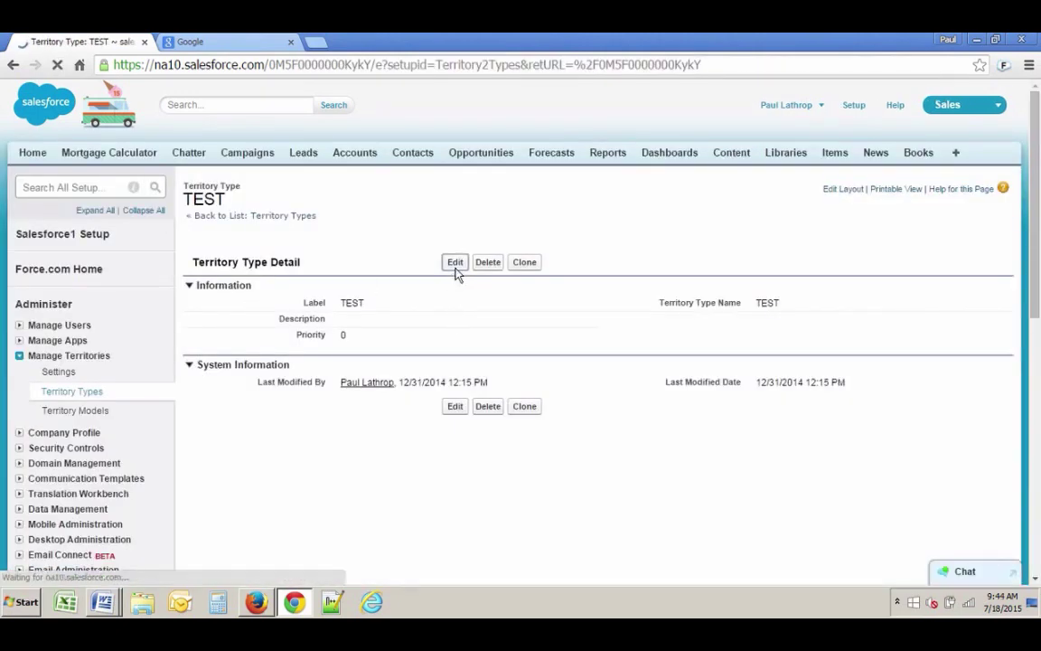
pyautogui.click(395, 336)
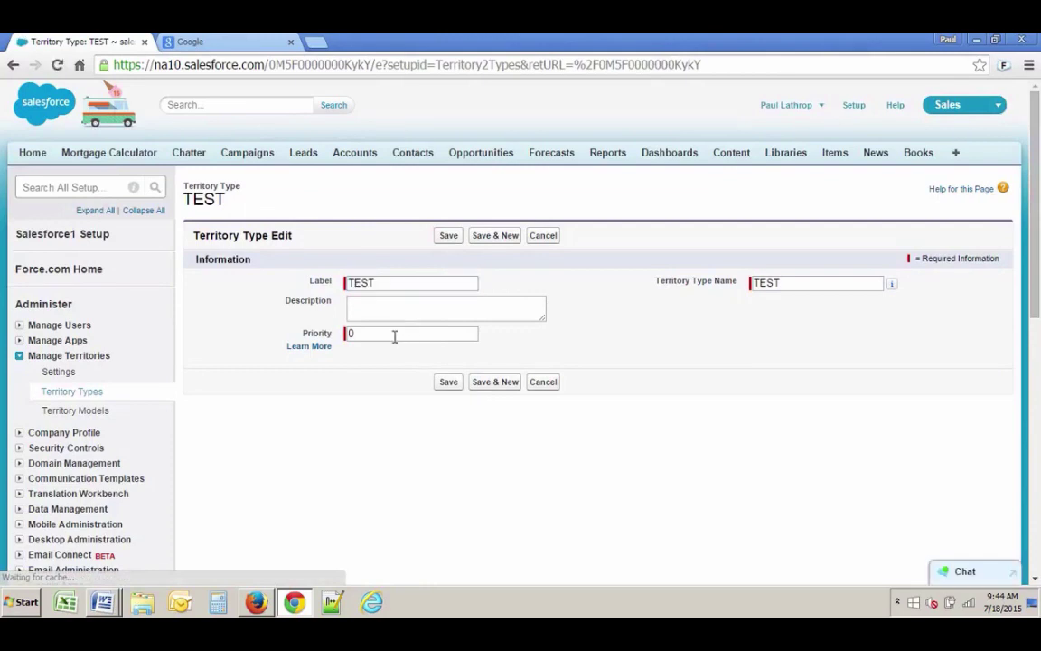
pyautogui.click(419, 313)
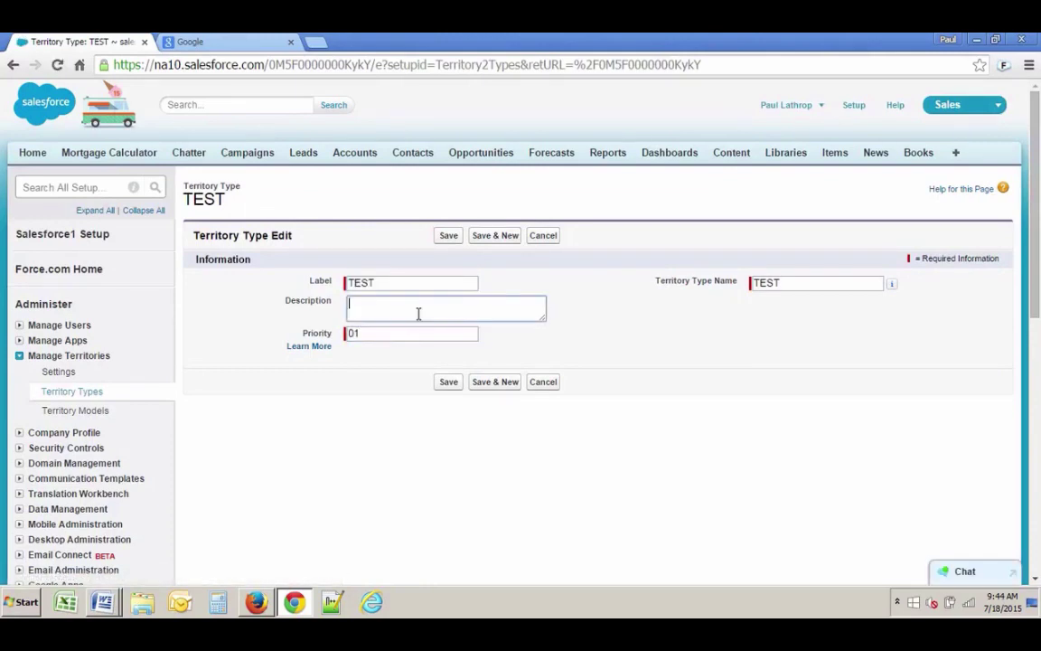
pyautogui.write('test')
pyautogui.click(445, 384)
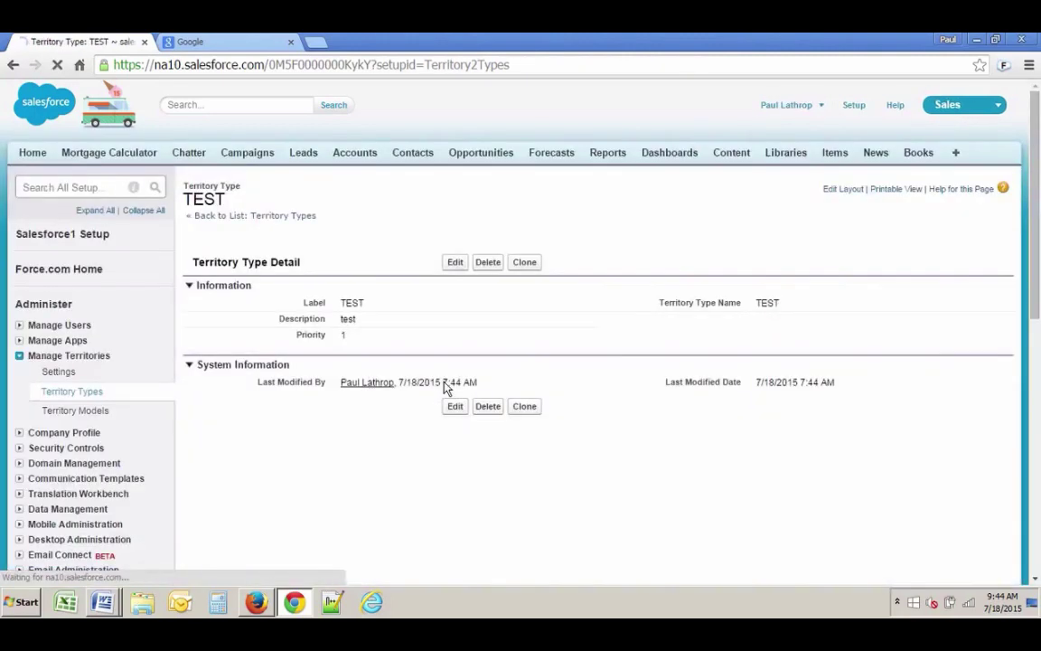
# Start a new territory in the testing model's hierarchy with the label and territory name California.
pyautogui.click(81, 412)
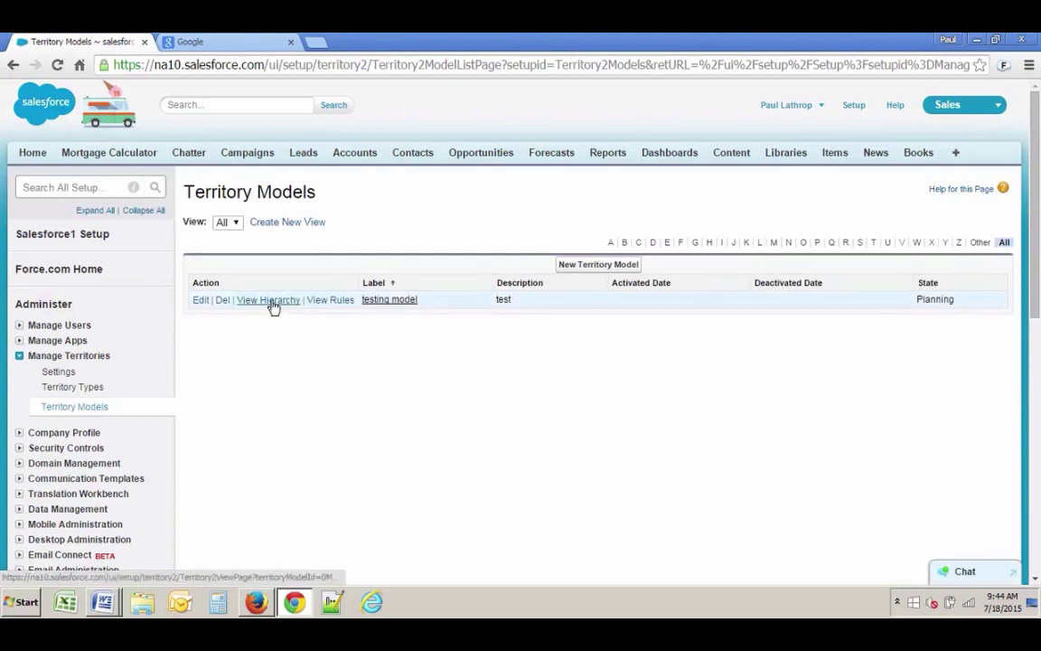
pyautogui.click(270, 301)
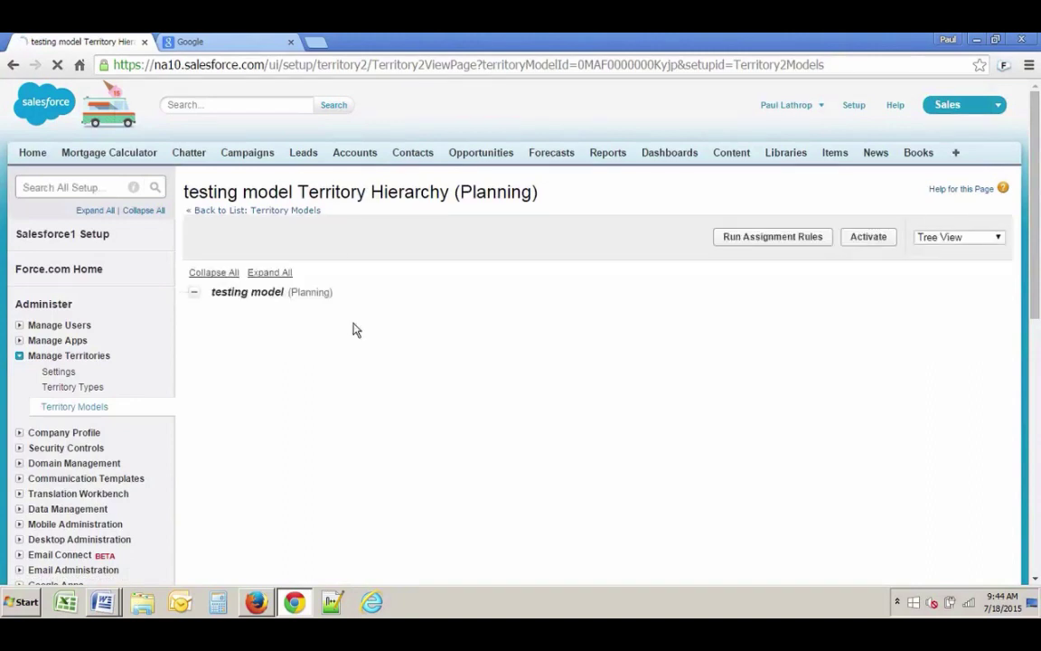
pyautogui.moveTo(259, 291)
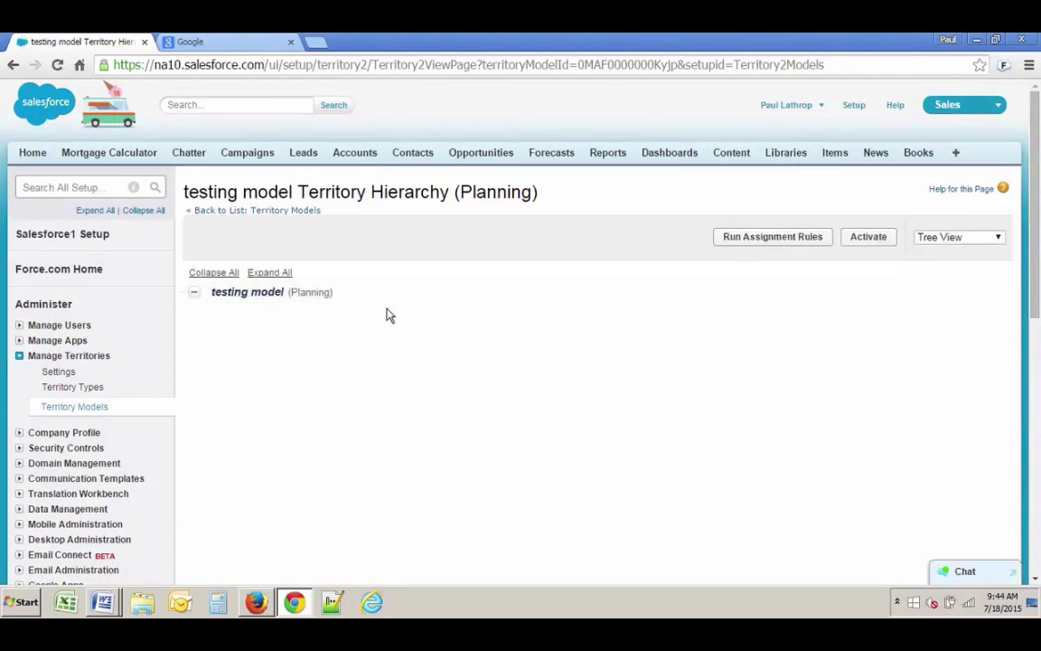
pyautogui.moveTo(333, 294)
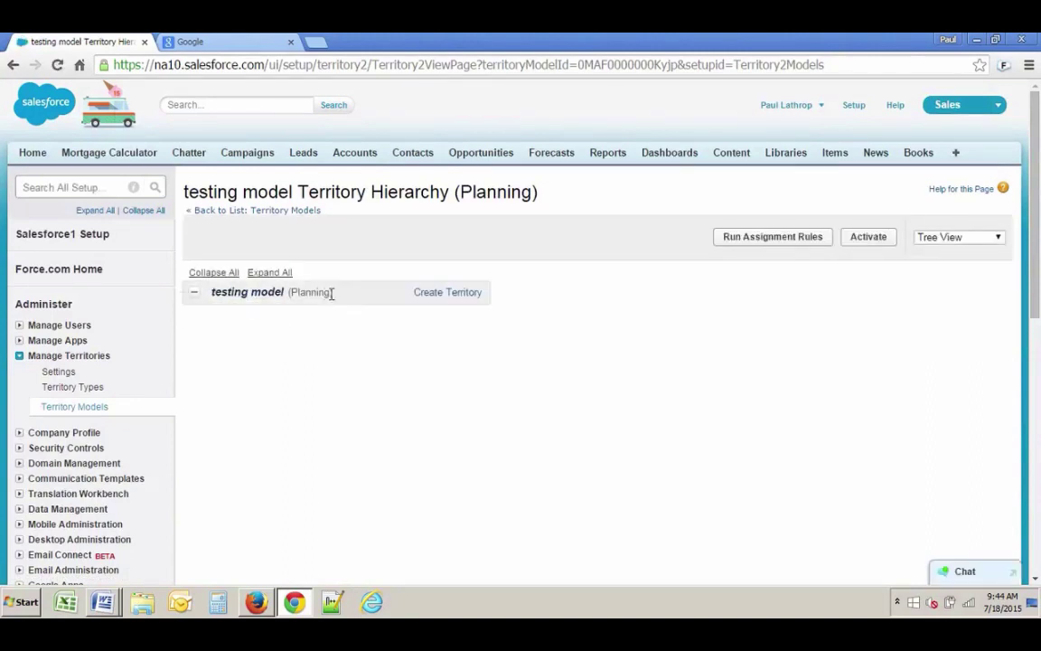
pyautogui.click(432, 296)
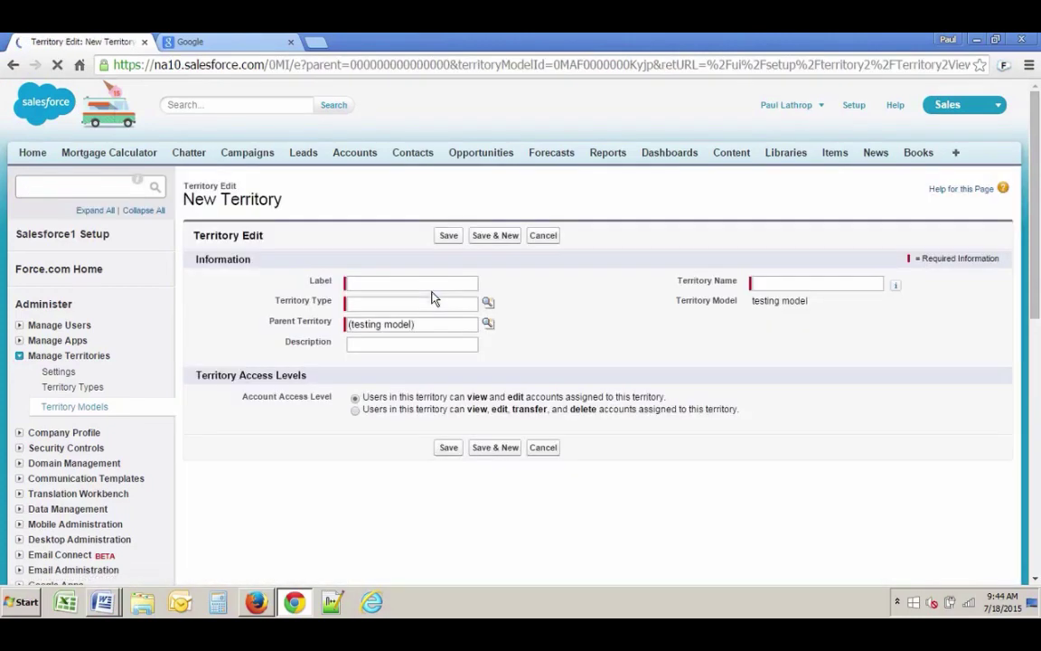
pyautogui.write('Cal')
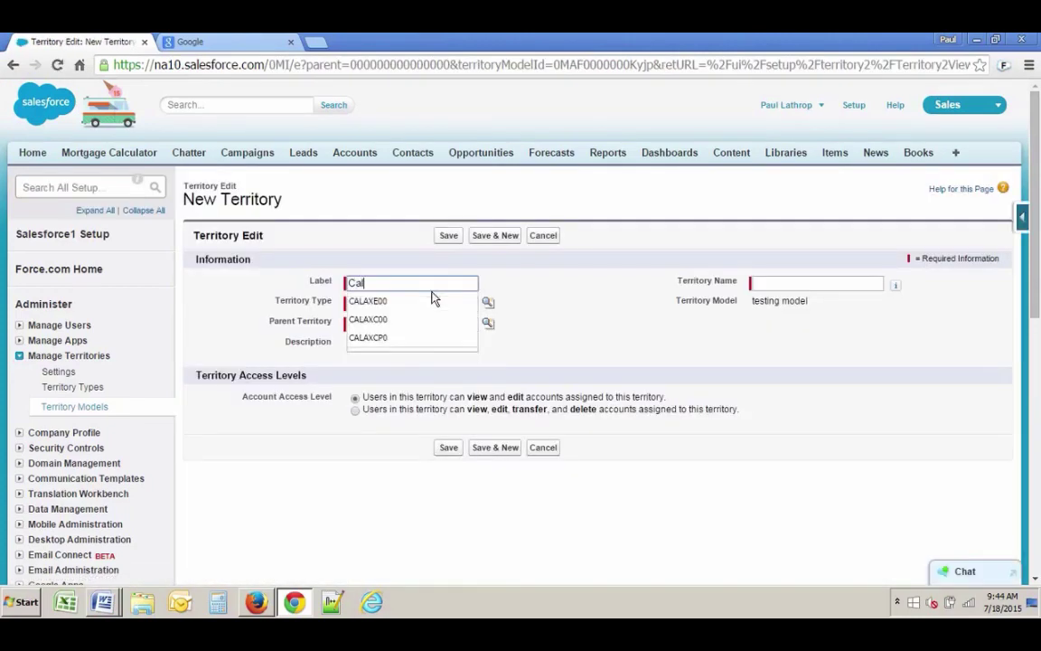
pyautogui.write('ifornia')
pyautogui.press('Tab')
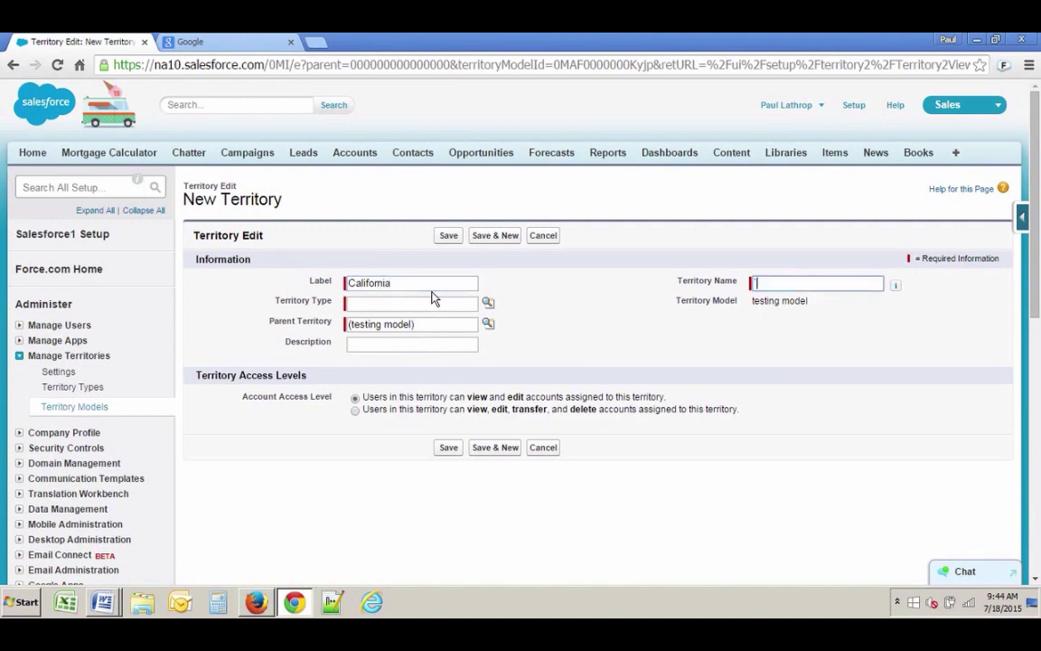
pyautogui.hotkey('shift', 'Tab')
pyautogui.press('Tab')
pyautogui.press('Tab')
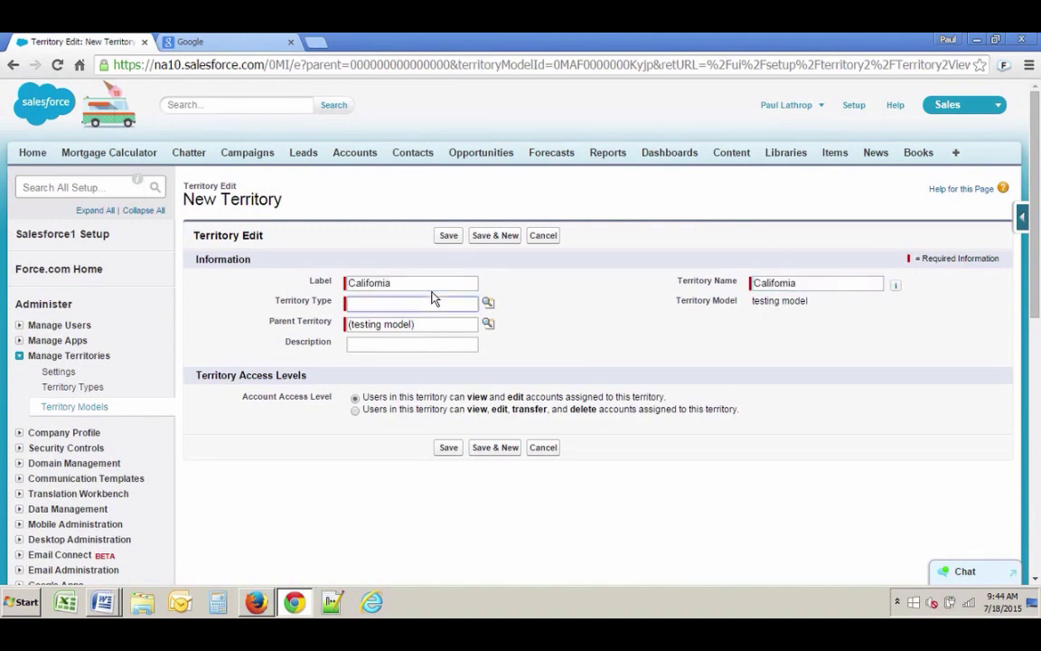
# Assign the TEST territory type to the new territory, enter the description "California Terr", and save the territory.
pyautogui.write('t')
pyautogui.press('BackSpace')
pyautogui.click(488, 305)
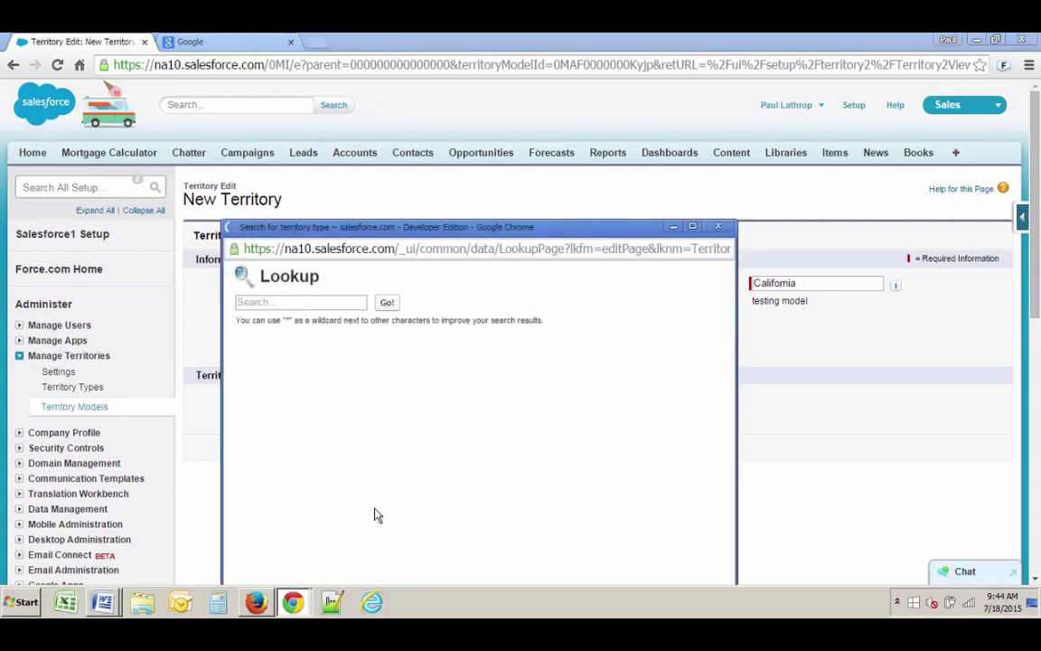
pyautogui.click(249, 411)
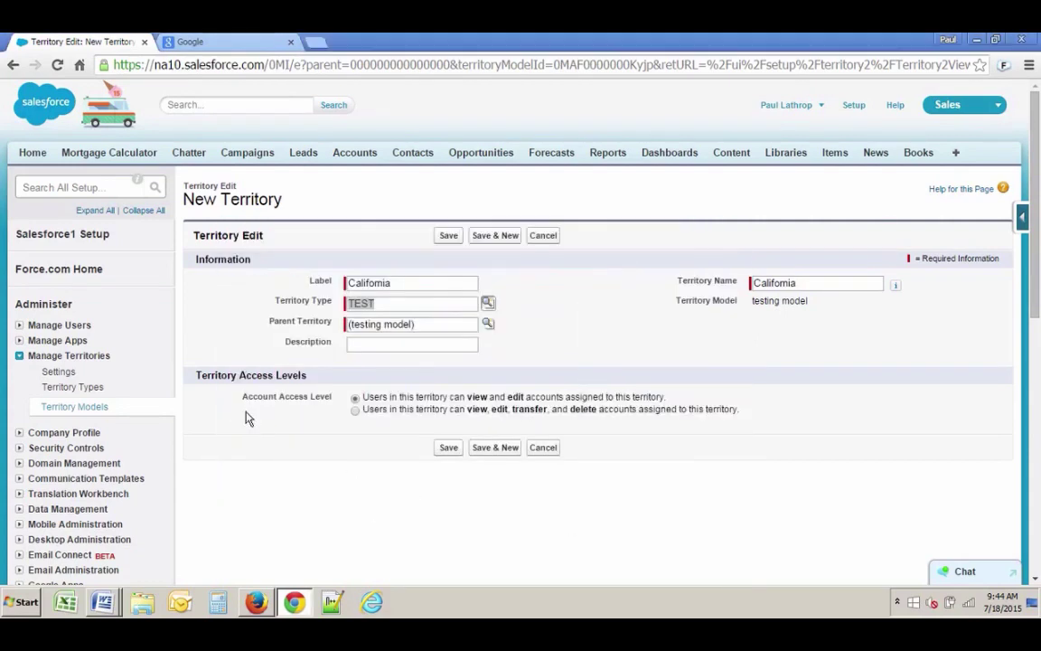
pyautogui.click(399, 345)
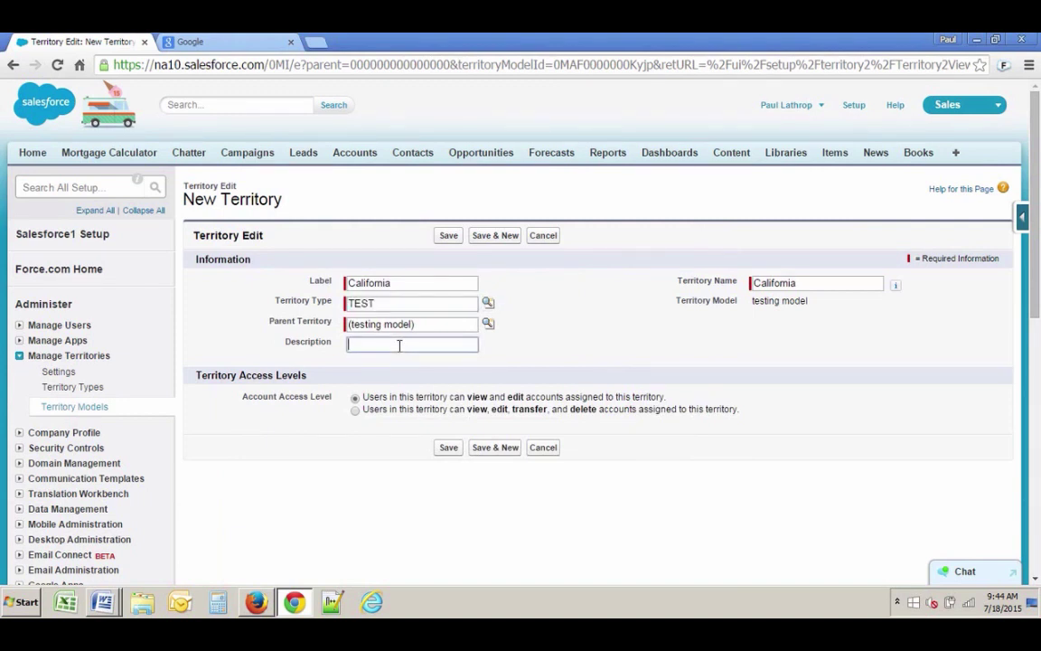
pyautogui.write('California Terr')
pyautogui.moveTo(423, 398); pyautogui.dragTo(618, 394)
pyautogui.click(624, 428)
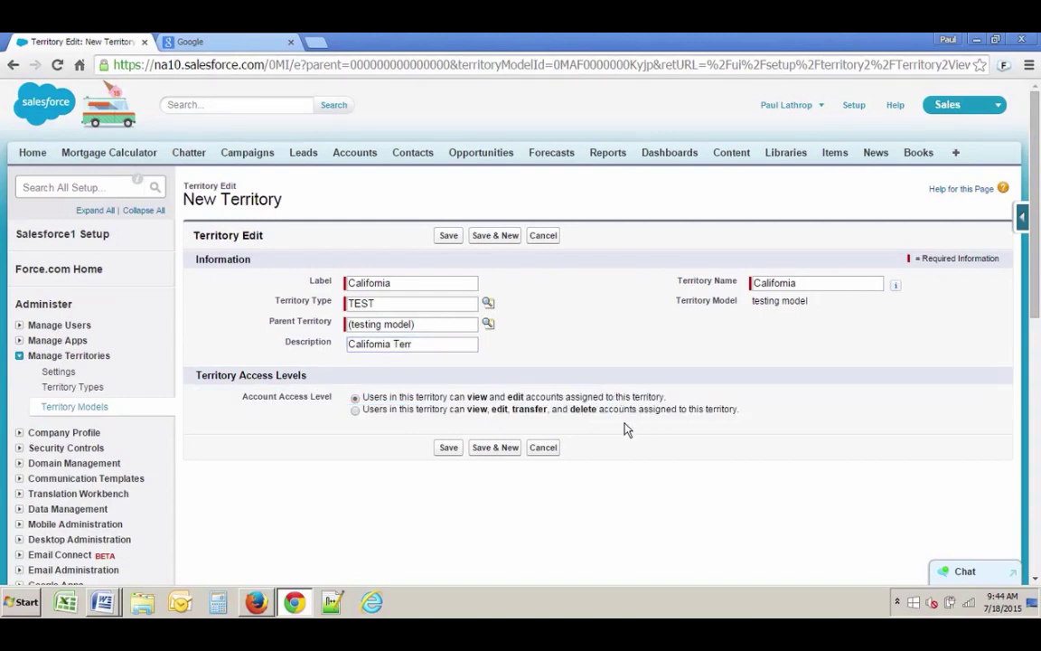
pyautogui.click(452, 449)
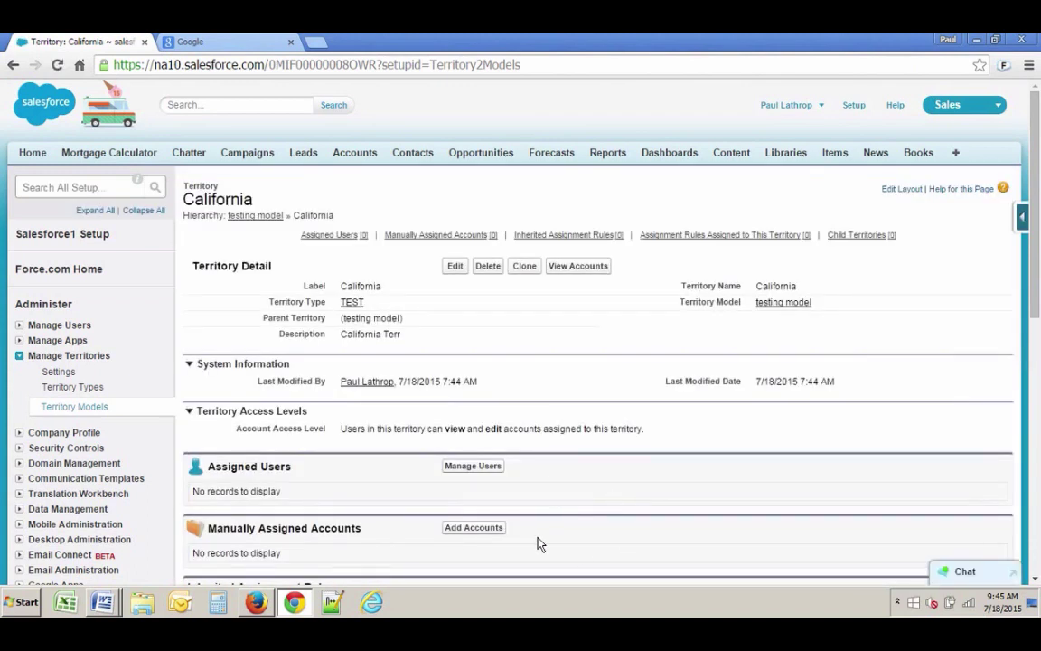
# Assign the first available user to the California territory and save the assignment.
pyautogui.click(478, 471)
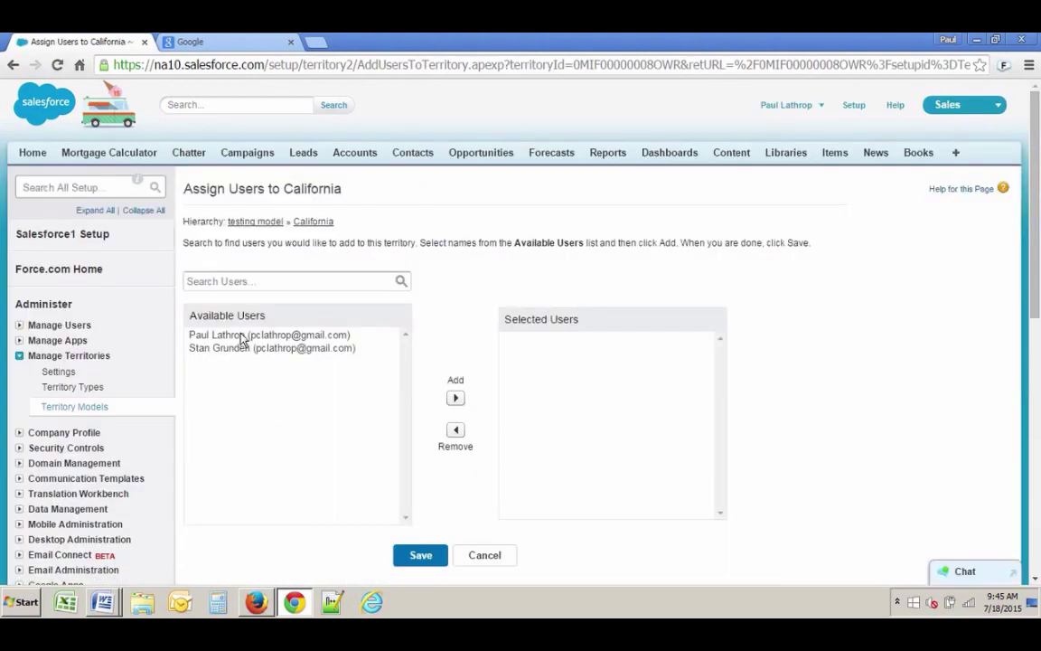
pyautogui.click(243, 337)
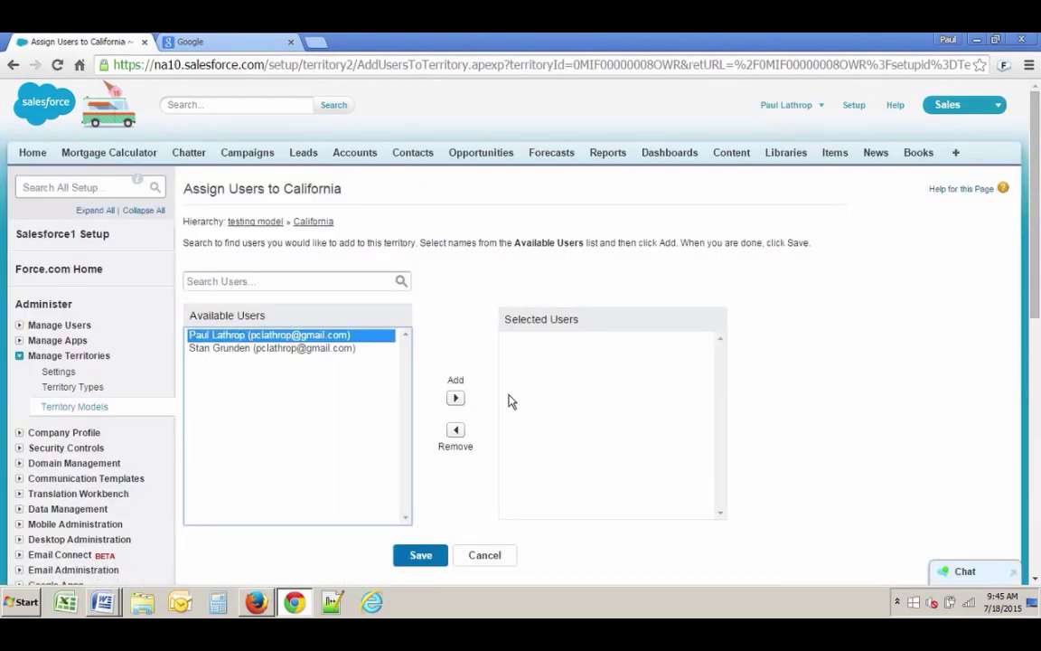
pyautogui.click(456, 398)
pyautogui.click(421, 555)
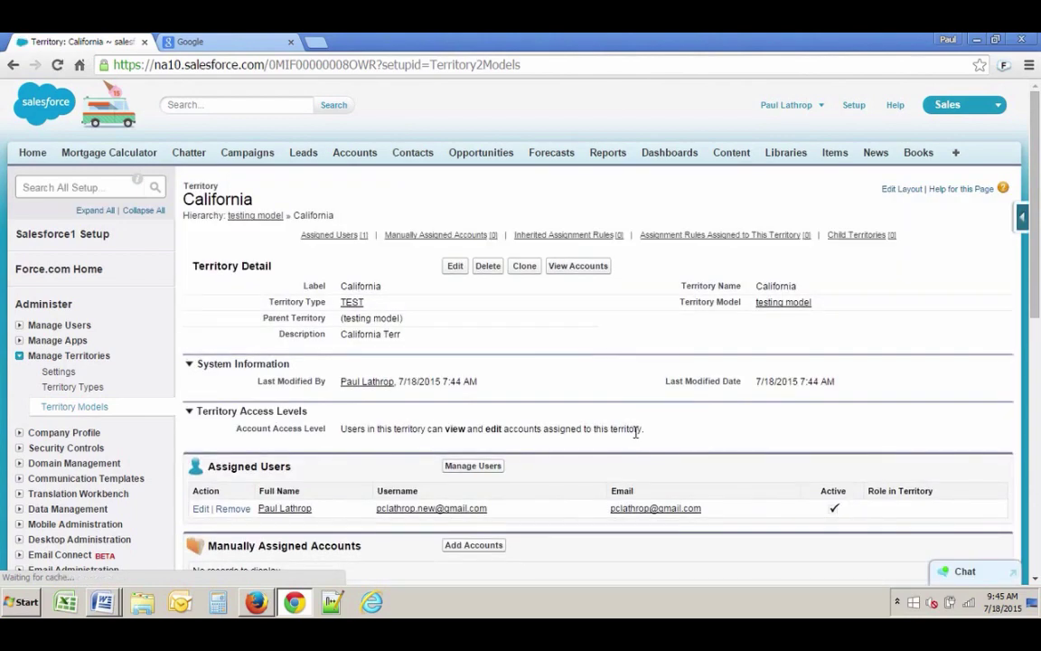
# Start a new assignment rule for the California territory with the rule name and unique name CA.
pyautogui.scroll(-2, 637, 433)
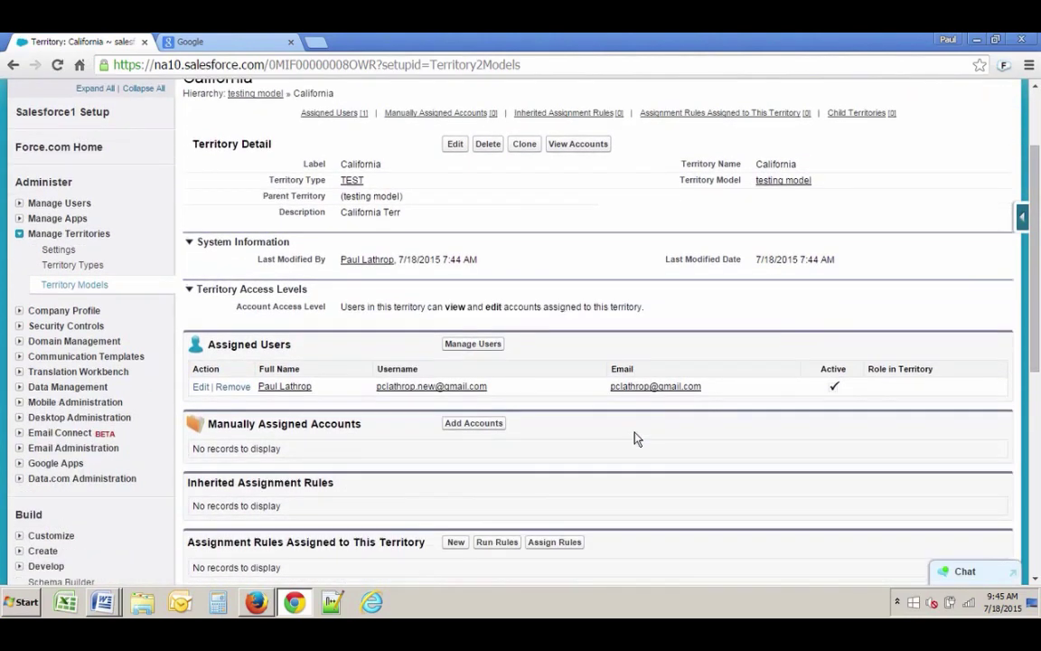
pyautogui.scroll(-2, 636, 438)
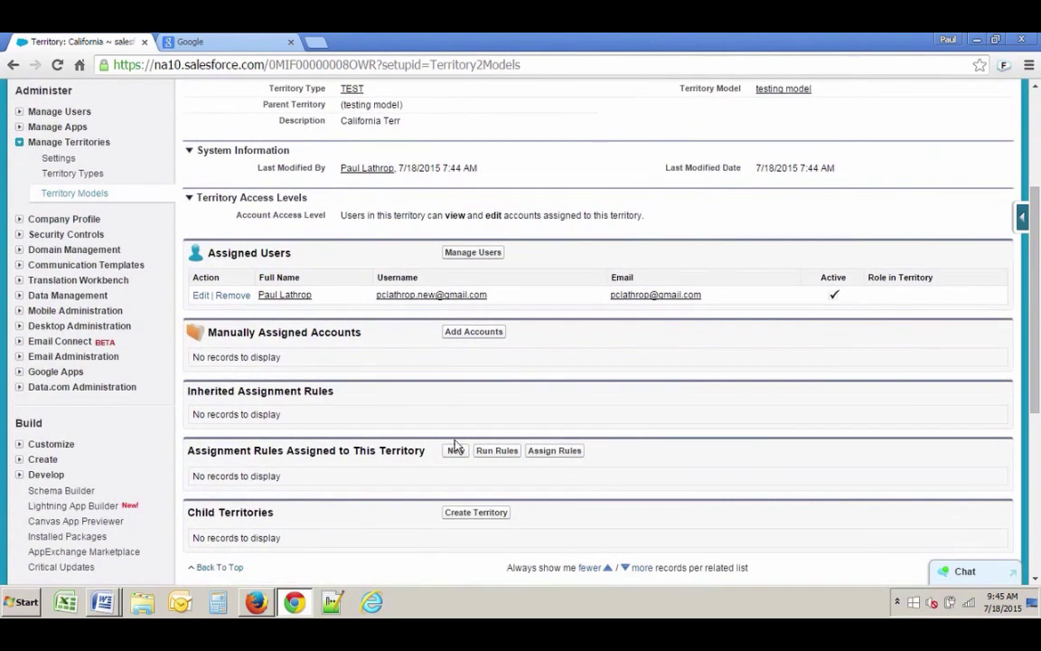
pyautogui.moveTo(261, 452); pyautogui.dragTo(359, 452)
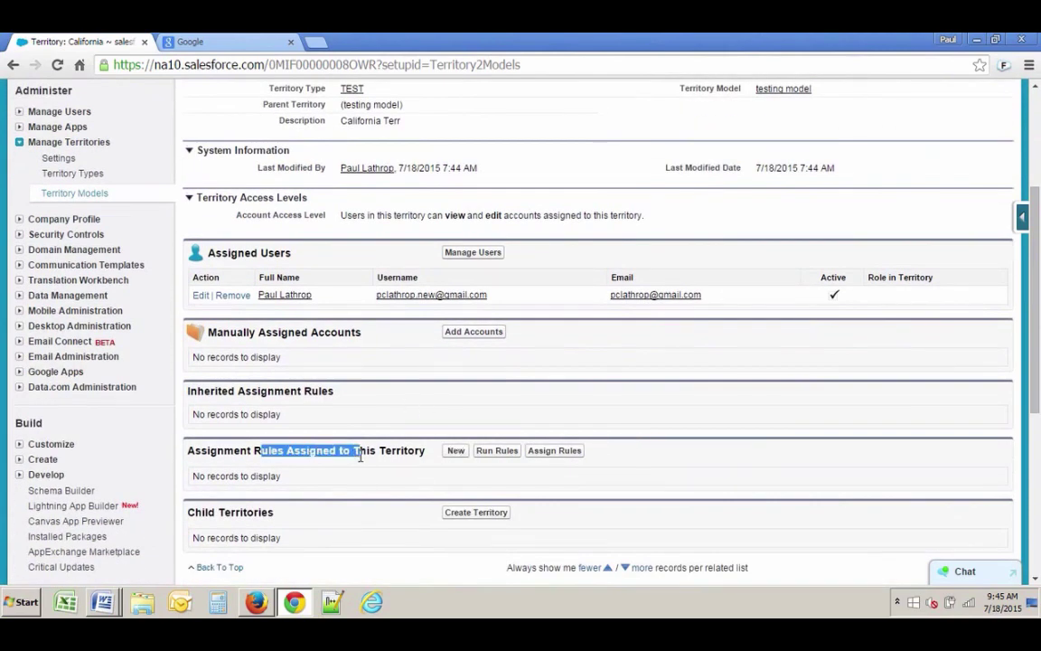
pyautogui.click(456, 452)
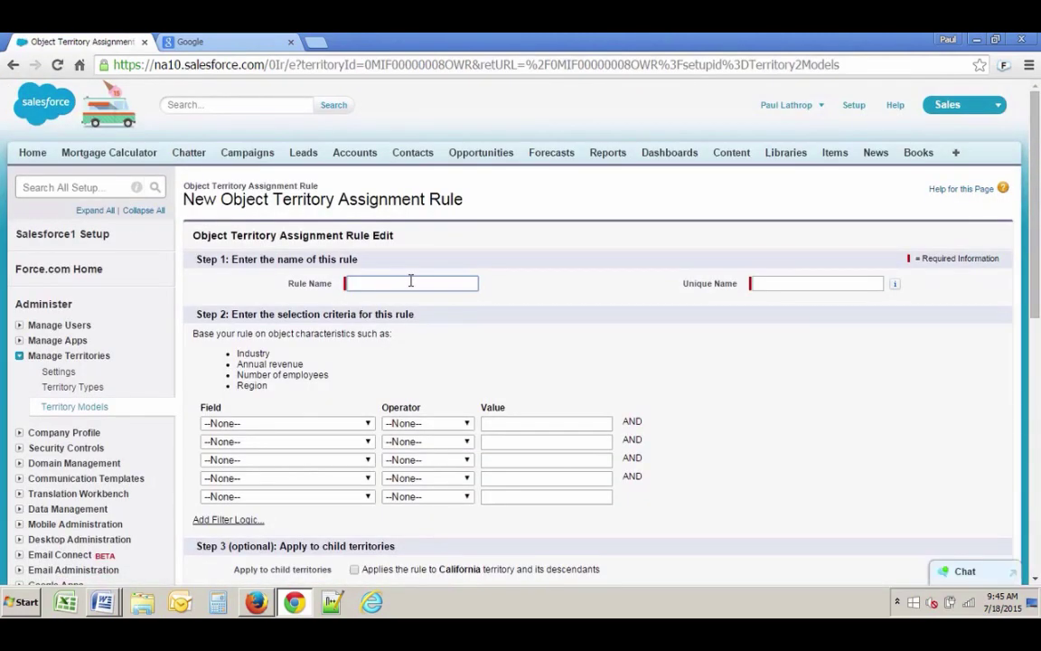
pyautogui.write('CA')
pyautogui.press('Tab')
pyautogui.press('Tab')
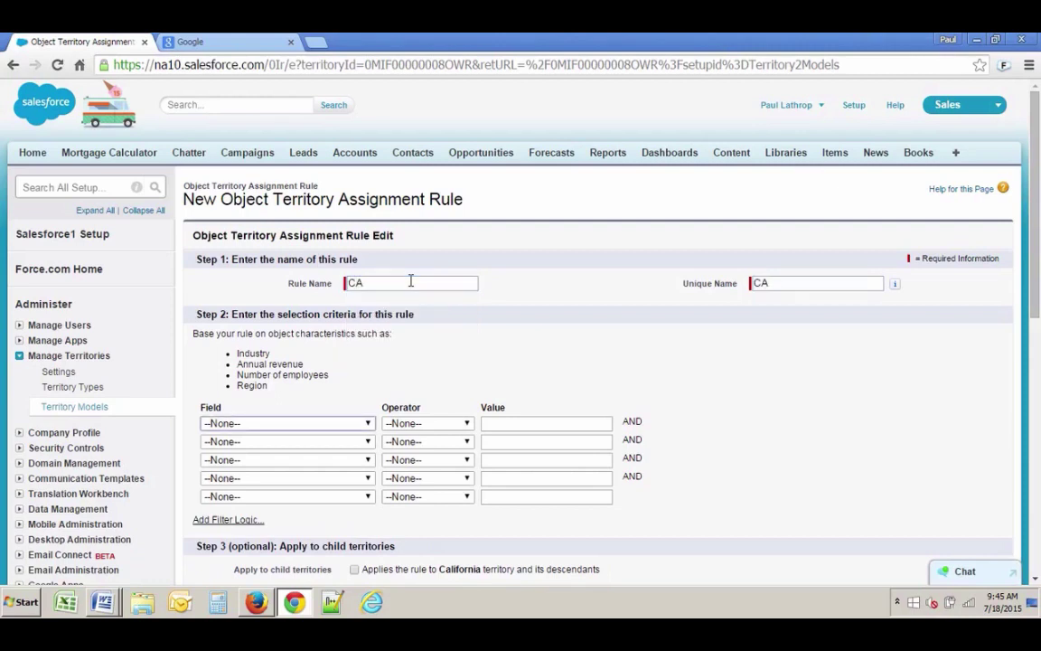
# Set the rule's first selection criterion to Account: Billing State/Province equals CA.
pyautogui.click(369, 423)
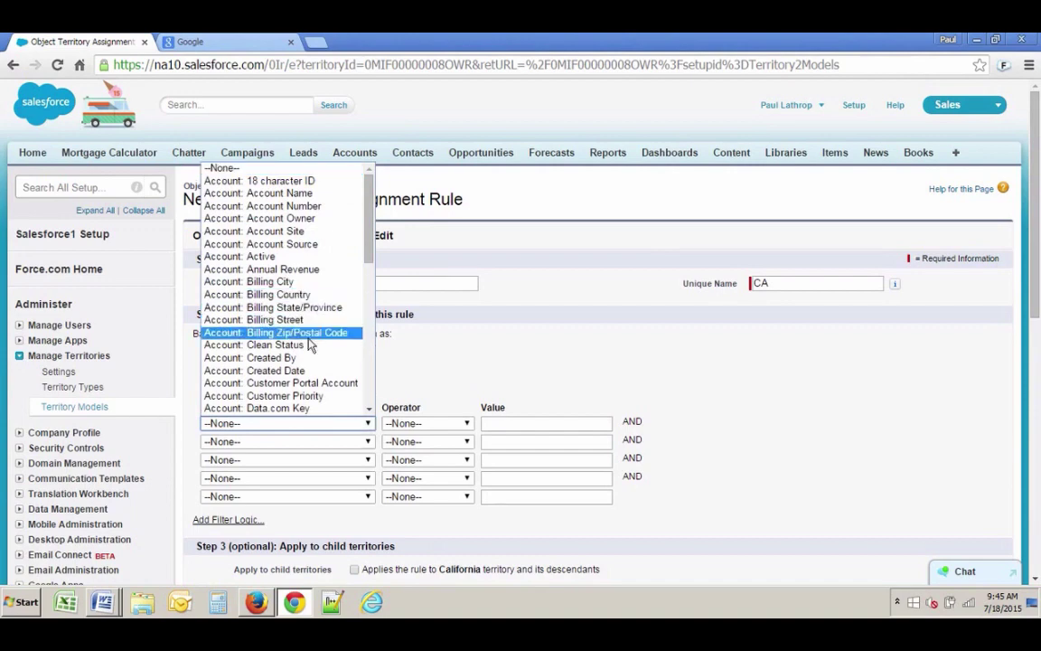
pyautogui.click(321, 308)
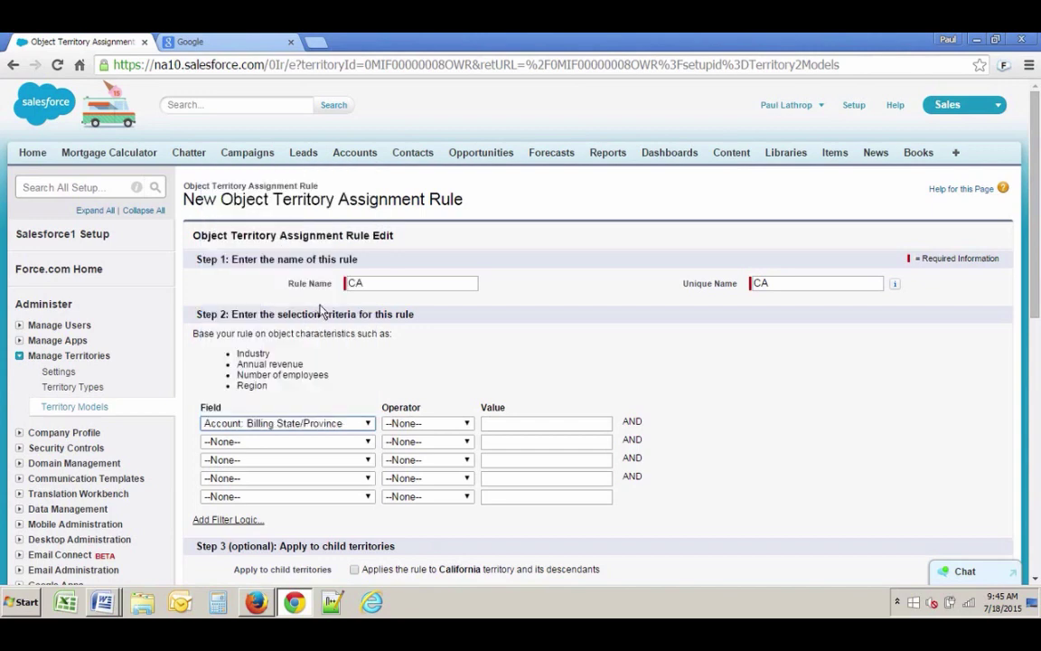
pyautogui.click(456, 423)
pyautogui.click(407, 445)
pyautogui.click(503, 425)
pyautogui.write('CA')
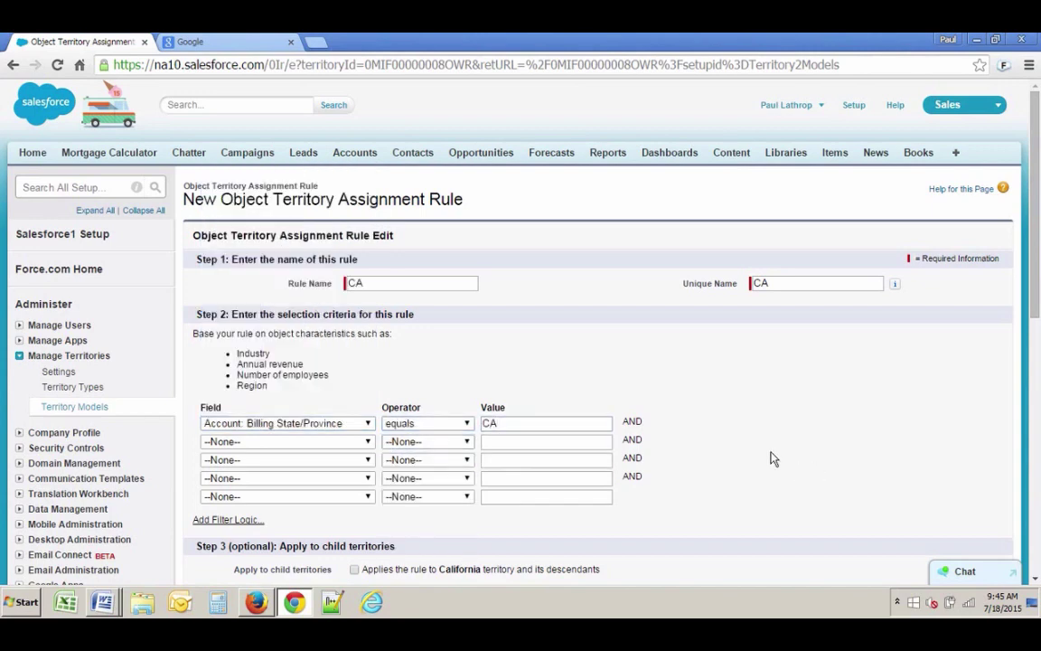
pyautogui.scroll(-3, 772, 458)
pyautogui.scroll(-3, 772, 458)
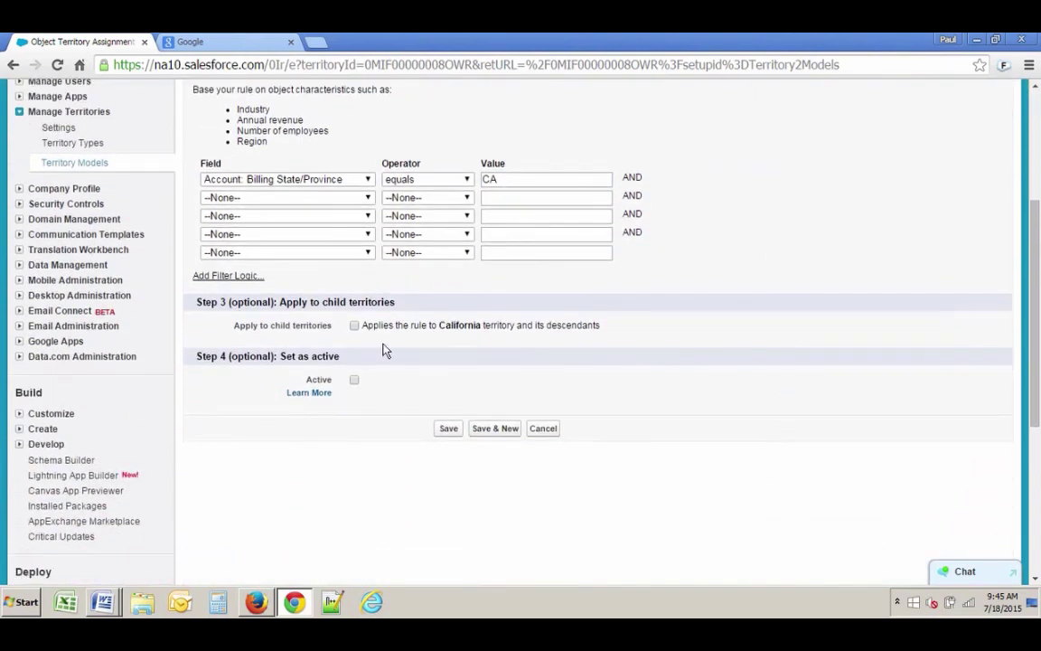
# Apply the assignment rule to the California territory and its descendants, make it active, and save it.
pyautogui.click(353, 326)
pyautogui.click(354, 381)
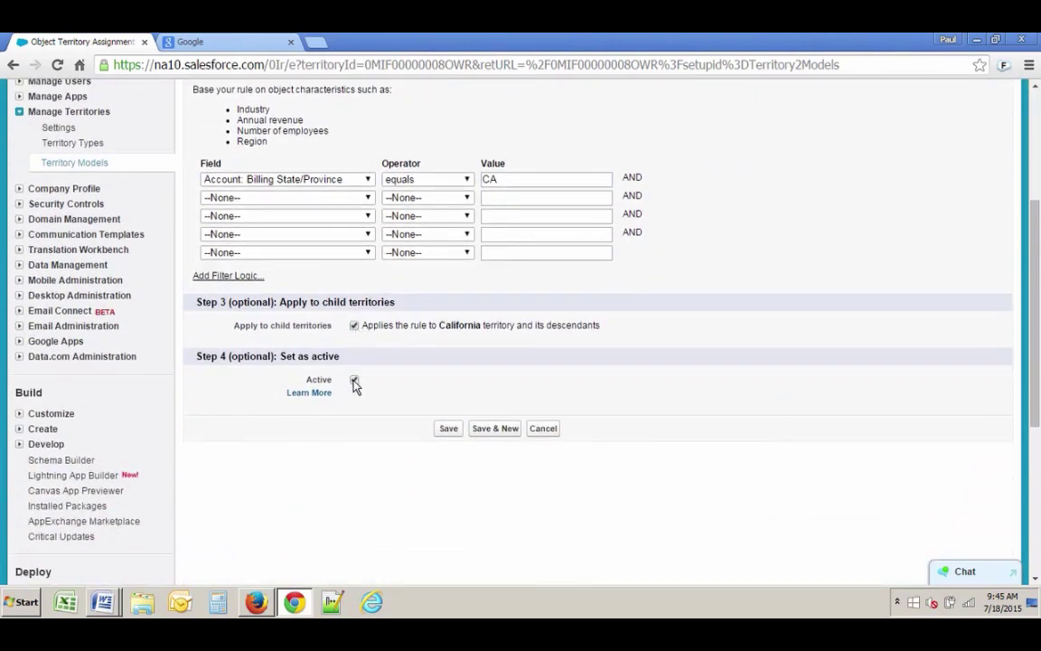
pyautogui.click(447, 432)
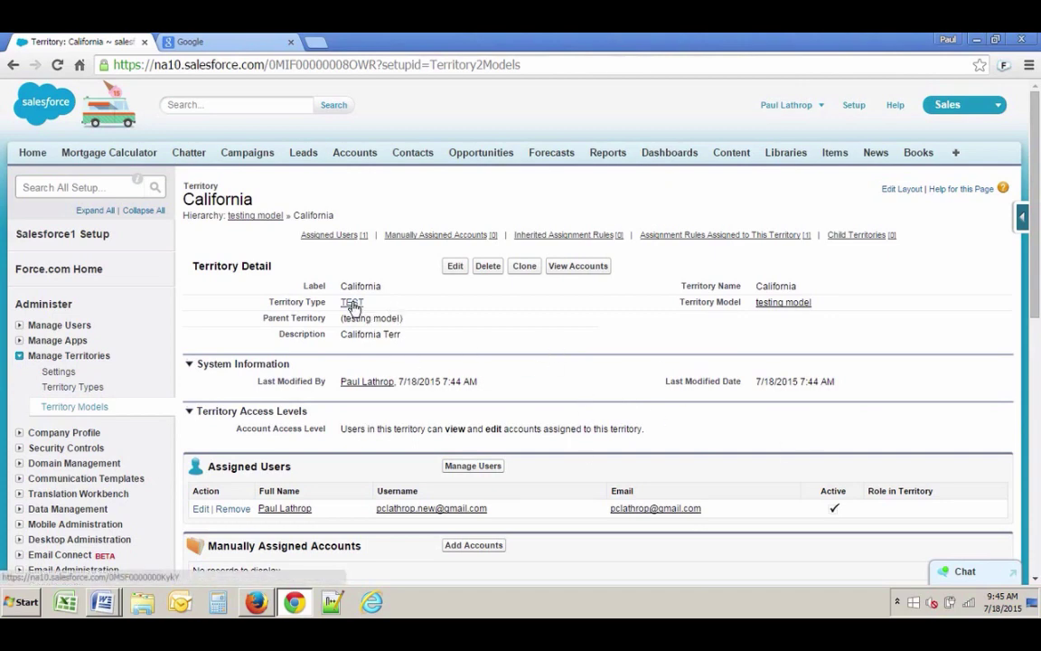
# Open the territory hierarchy of the testing model and activate the model.
pyautogui.click(88, 408)
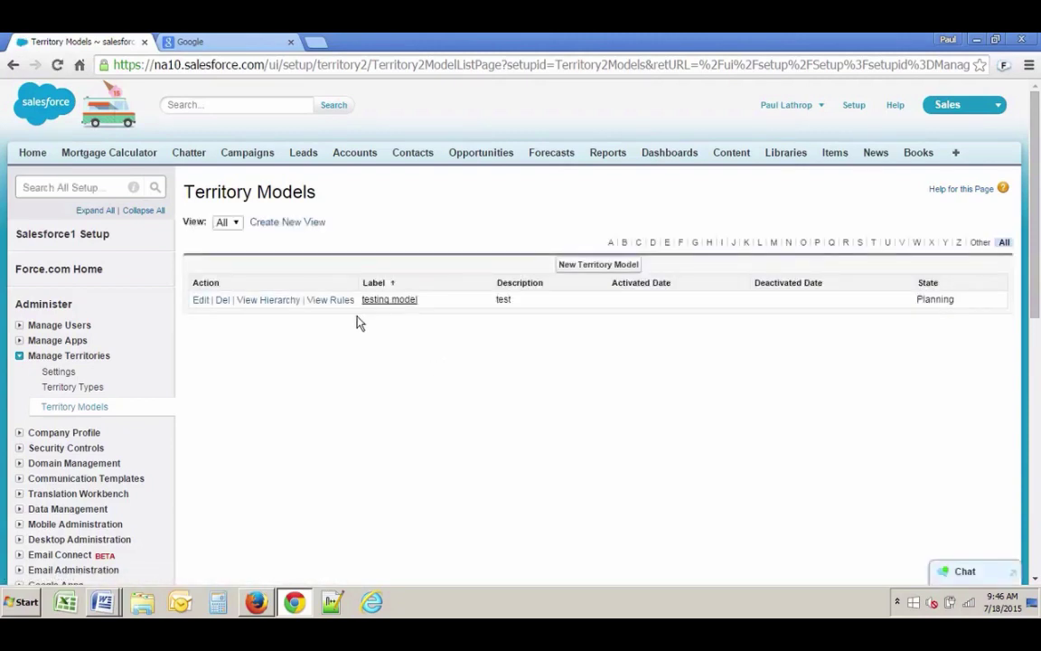
pyautogui.click(209, 299)
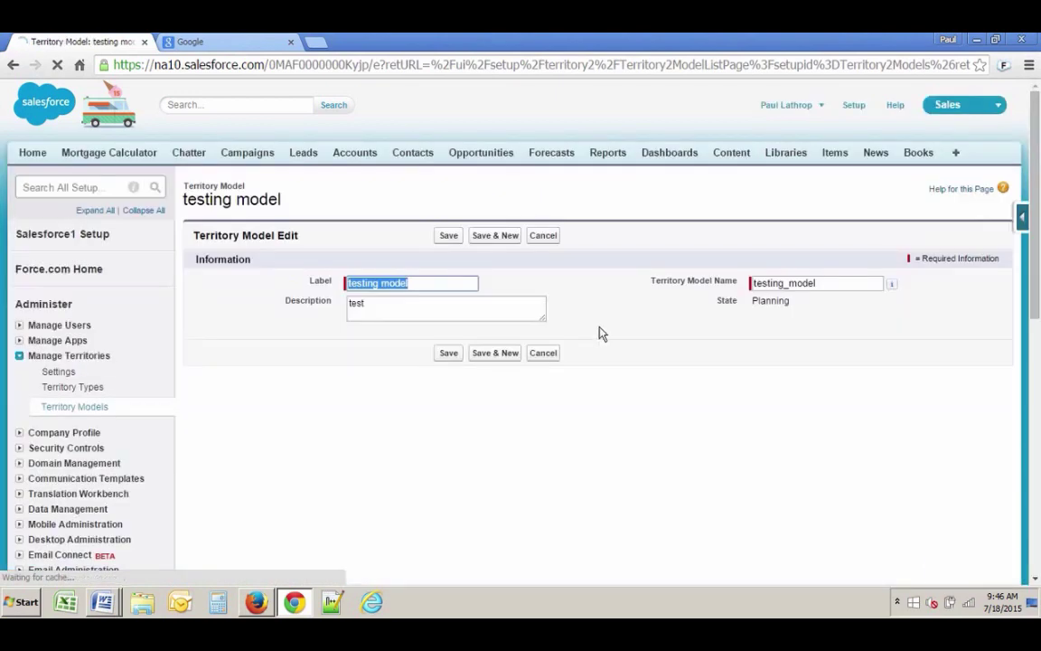
pyautogui.click(445, 356)
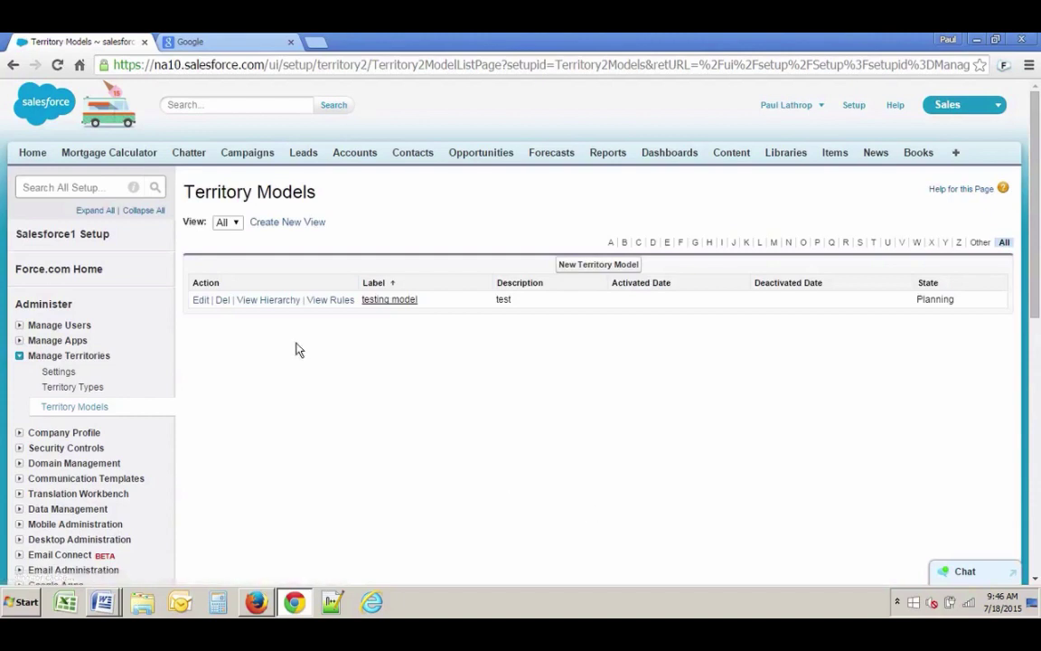
pyautogui.click(269, 303)
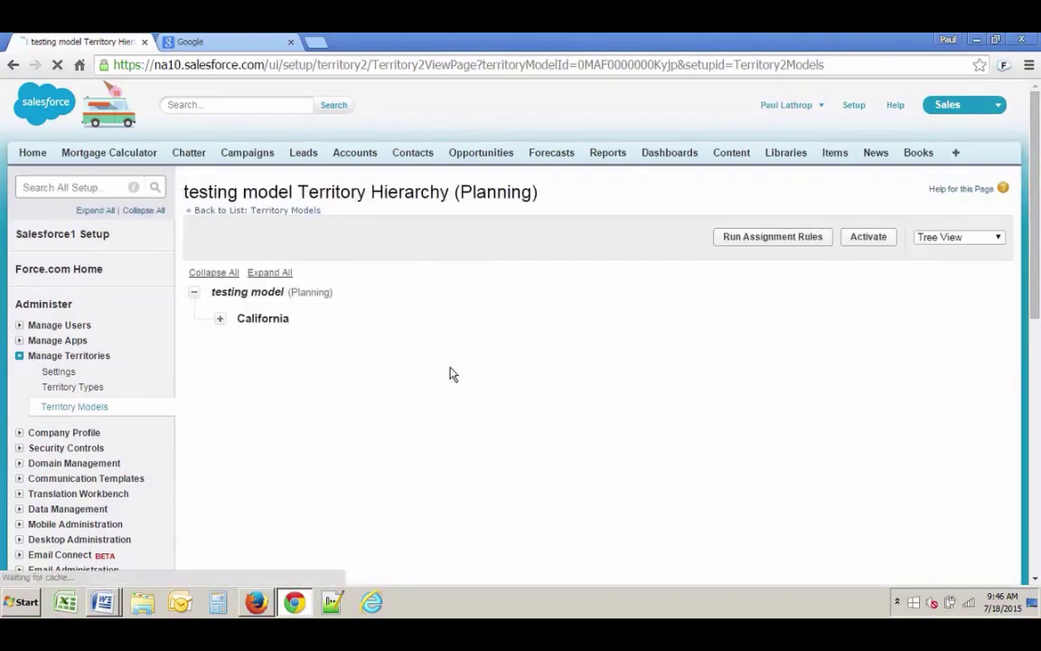
pyautogui.moveTo(322, 294)
pyautogui.moveTo(277, 335)
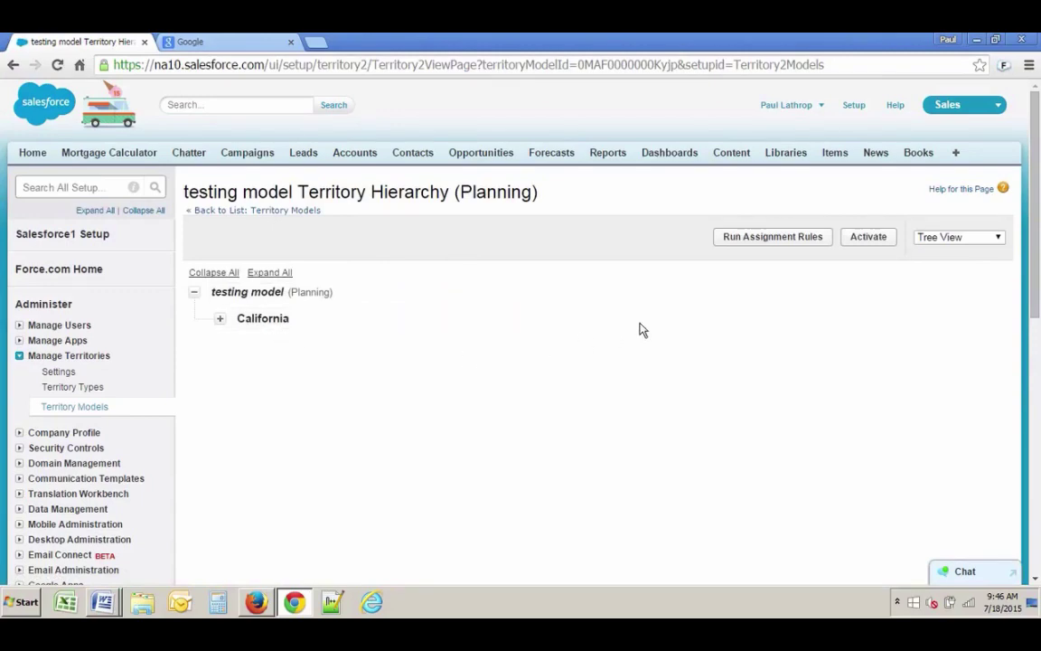
pyautogui.click(865, 239)
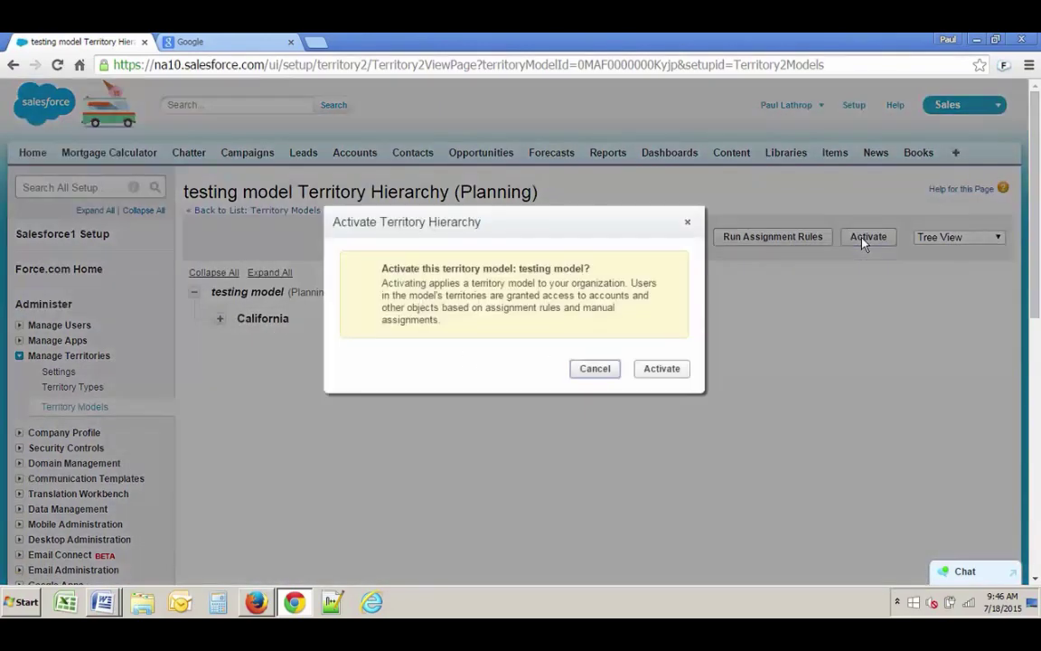
pyautogui.click(671, 369)
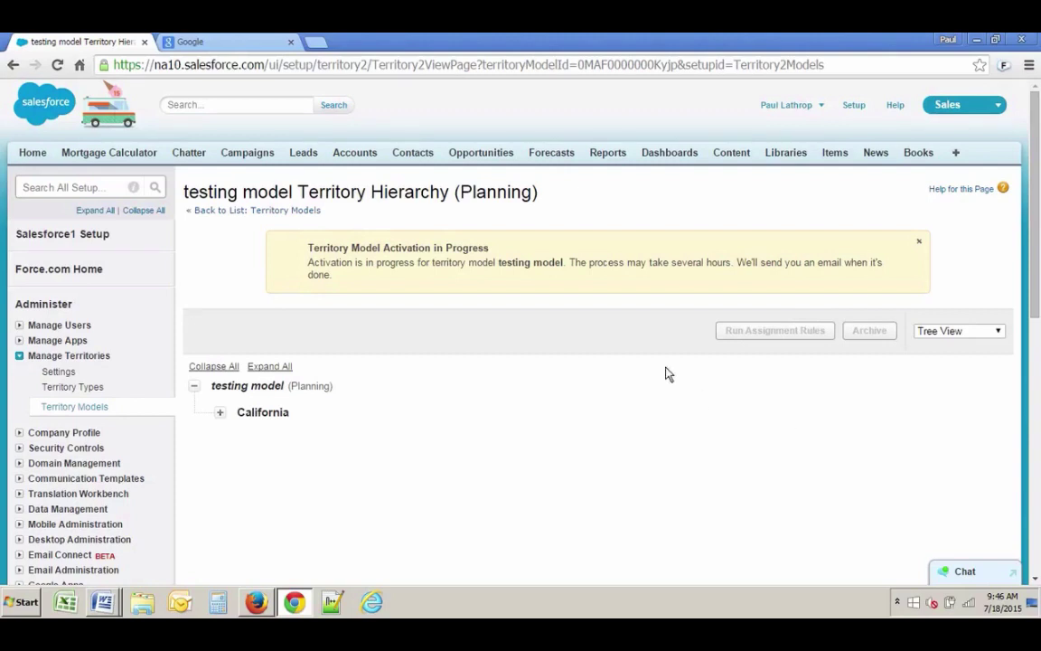
# Reload the testing model's hierarchy page and run the assignment rules on the active model.
pyautogui.click(60, 67)
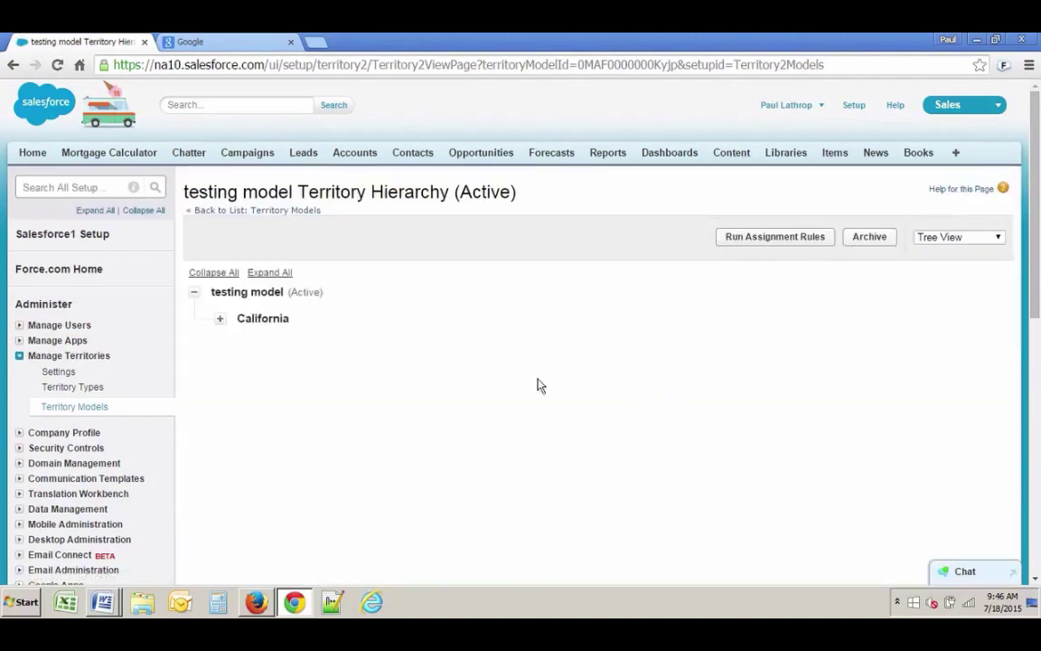
pyautogui.click(785, 241)
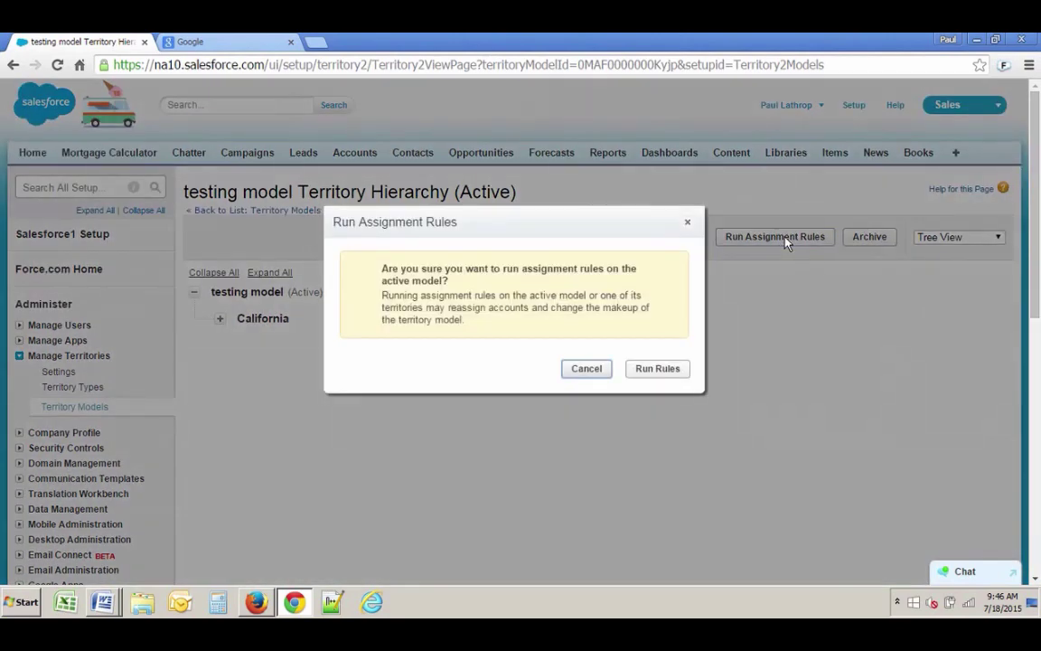
pyautogui.click(667, 371)
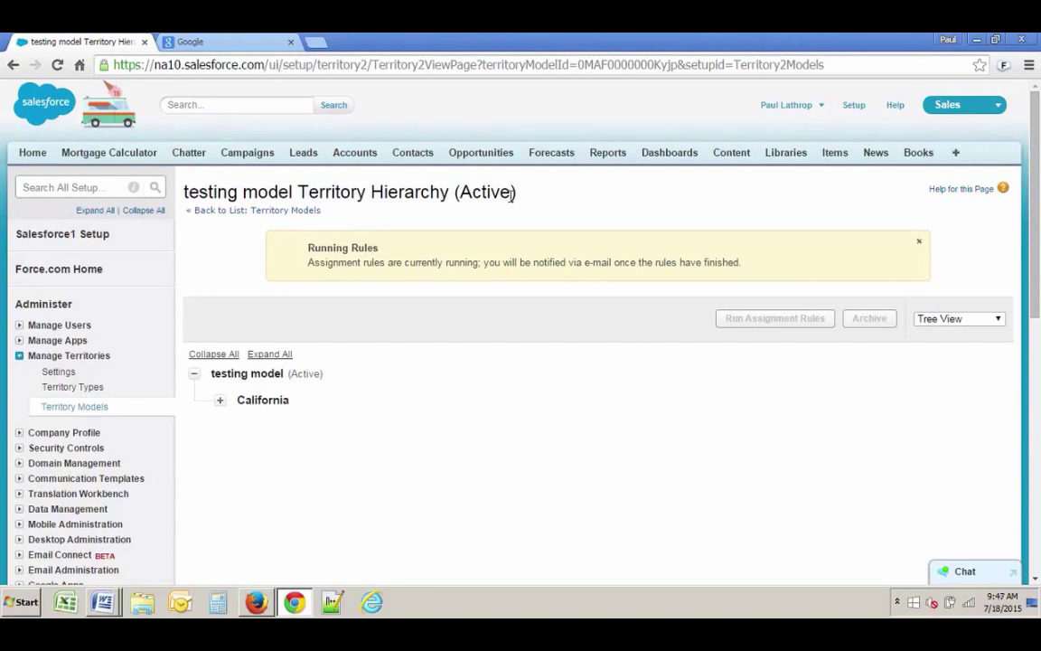
# Create and save an account list view with the name and unique name California, filtered by owner to My Territories' Accounts.
pyautogui.click(353, 155)
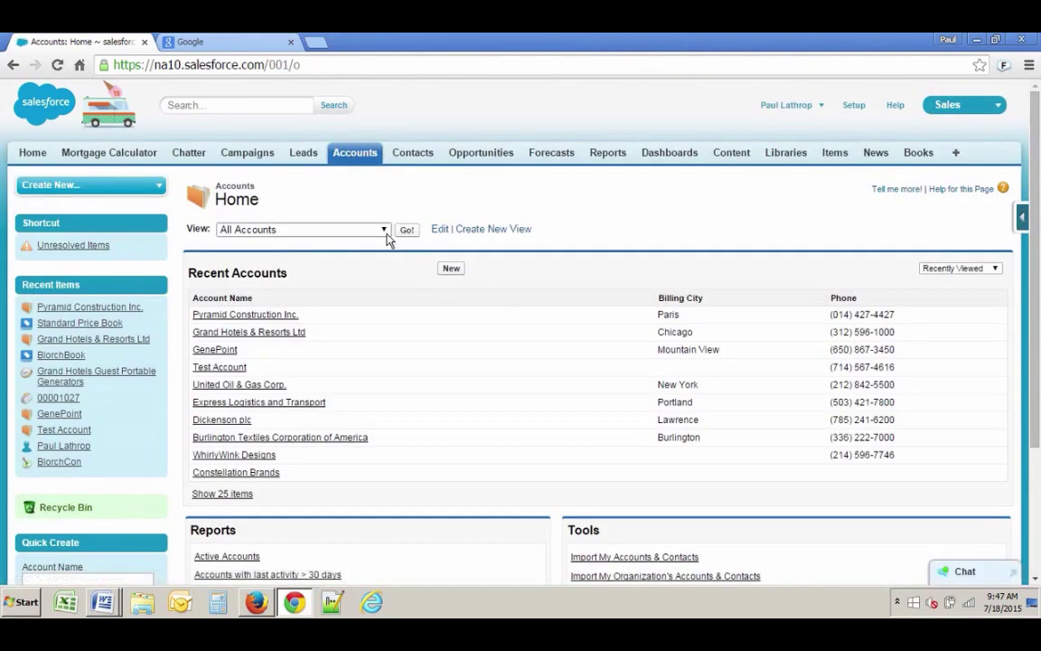
pyautogui.click(495, 230)
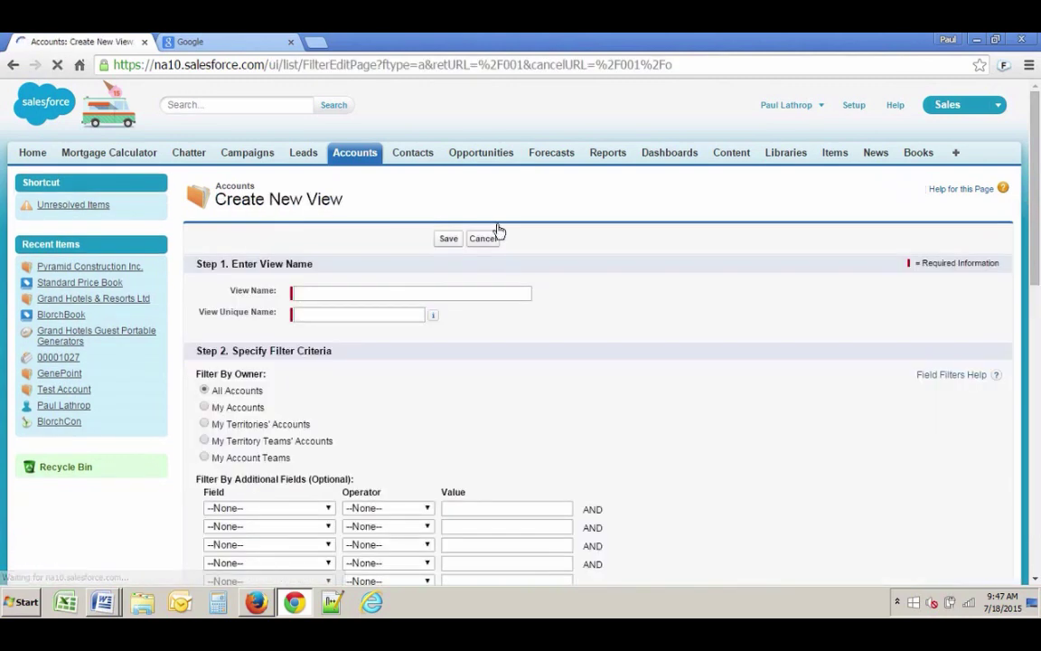
pyautogui.click(205, 424)
pyautogui.click(376, 295)
pyautogui.write('Cal')
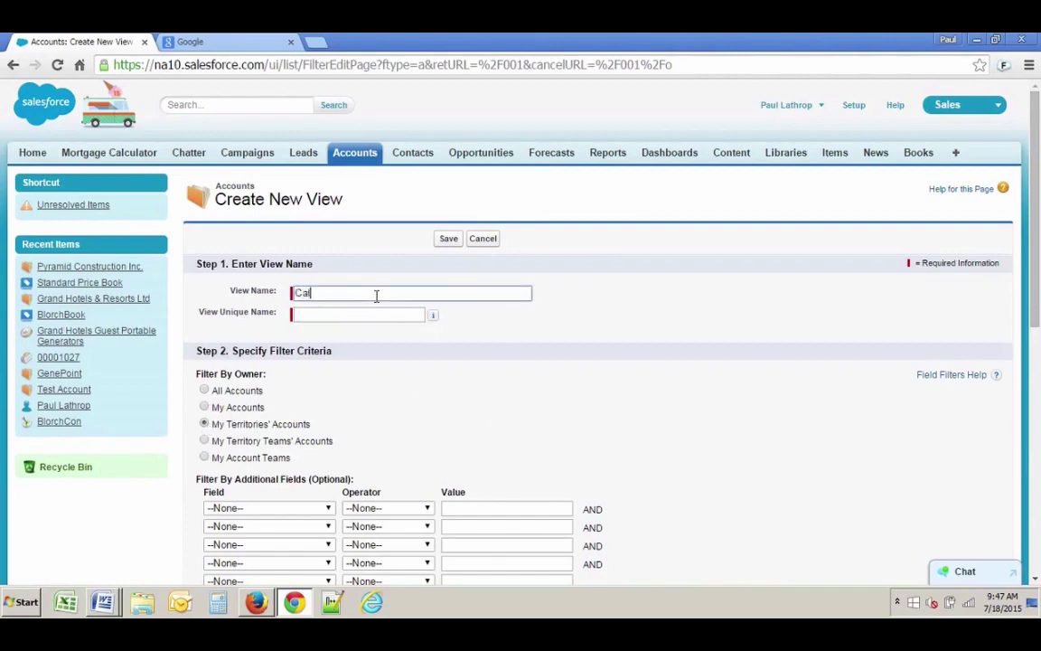
pyautogui.write('ifornia')
pyautogui.press('Tab')
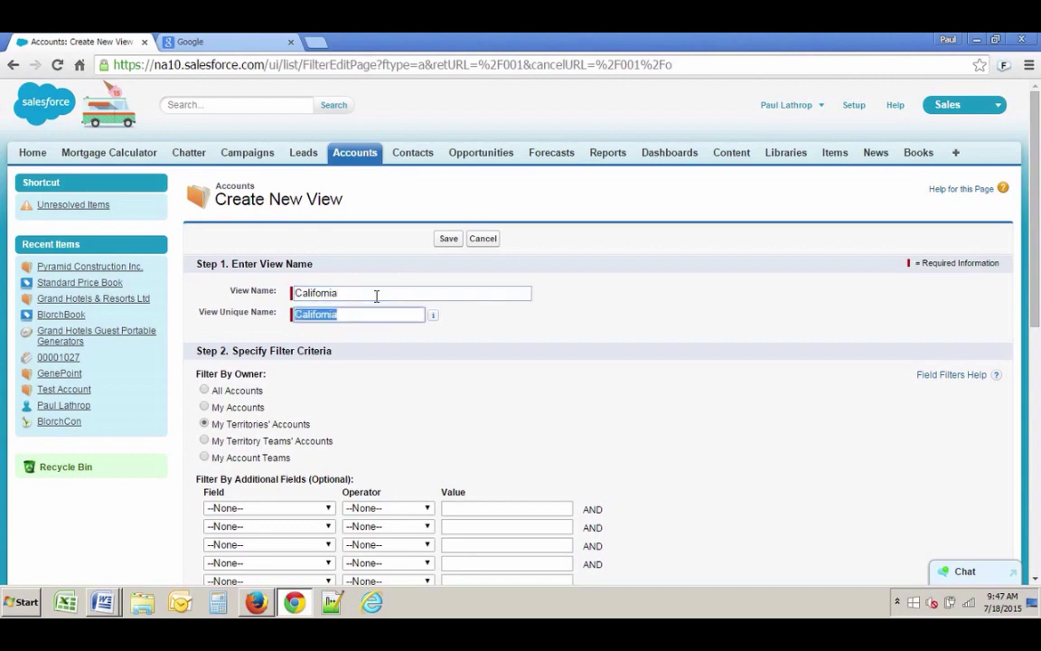
pyautogui.click(448, 240)
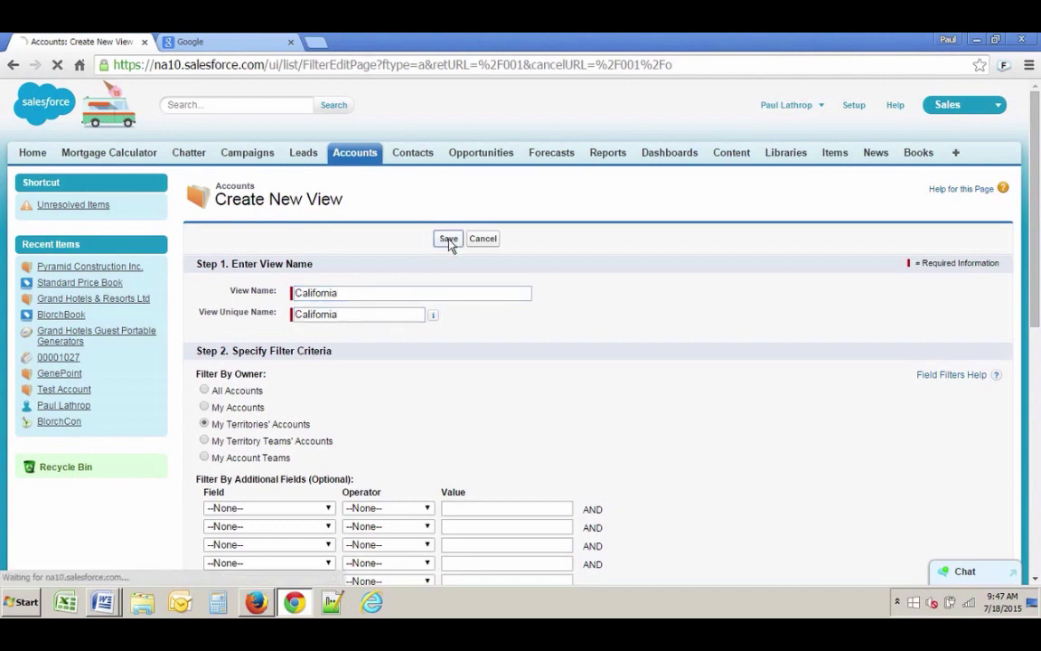